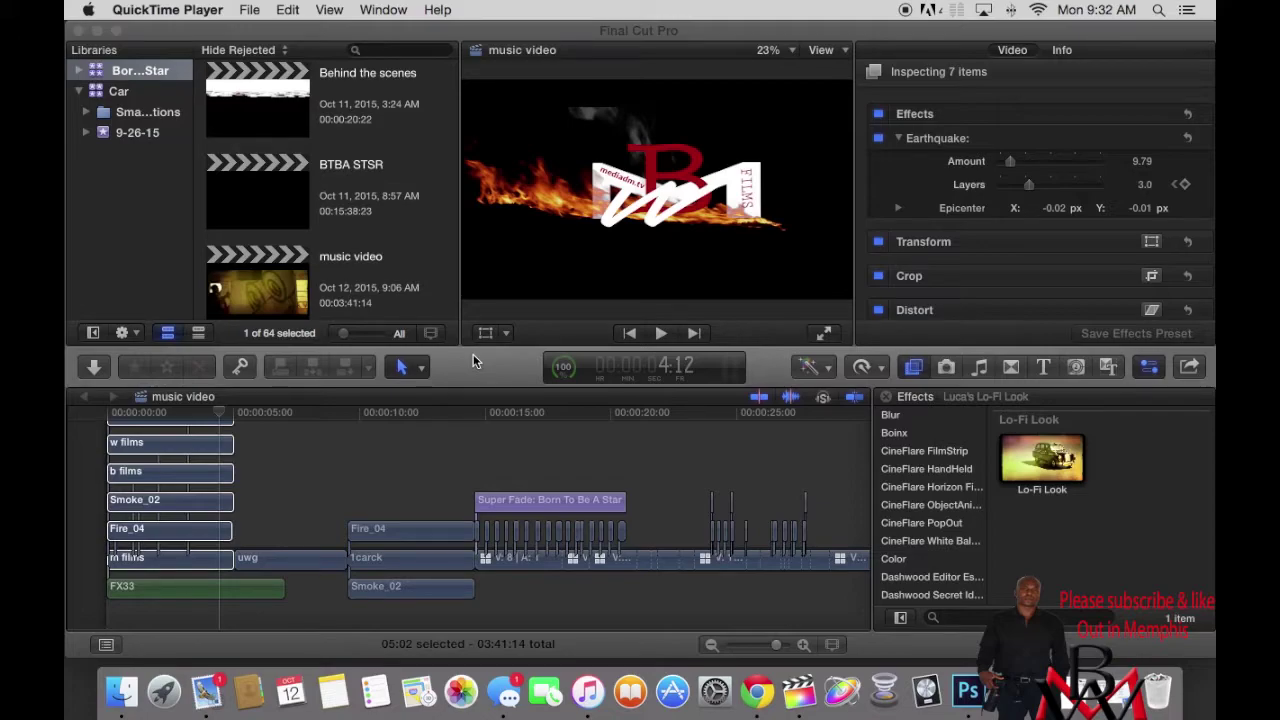
# Step: Play the logo intro from the very start of the music video timeline
pyautogui.click(108, 414)
pyautogui.click(106, 412)
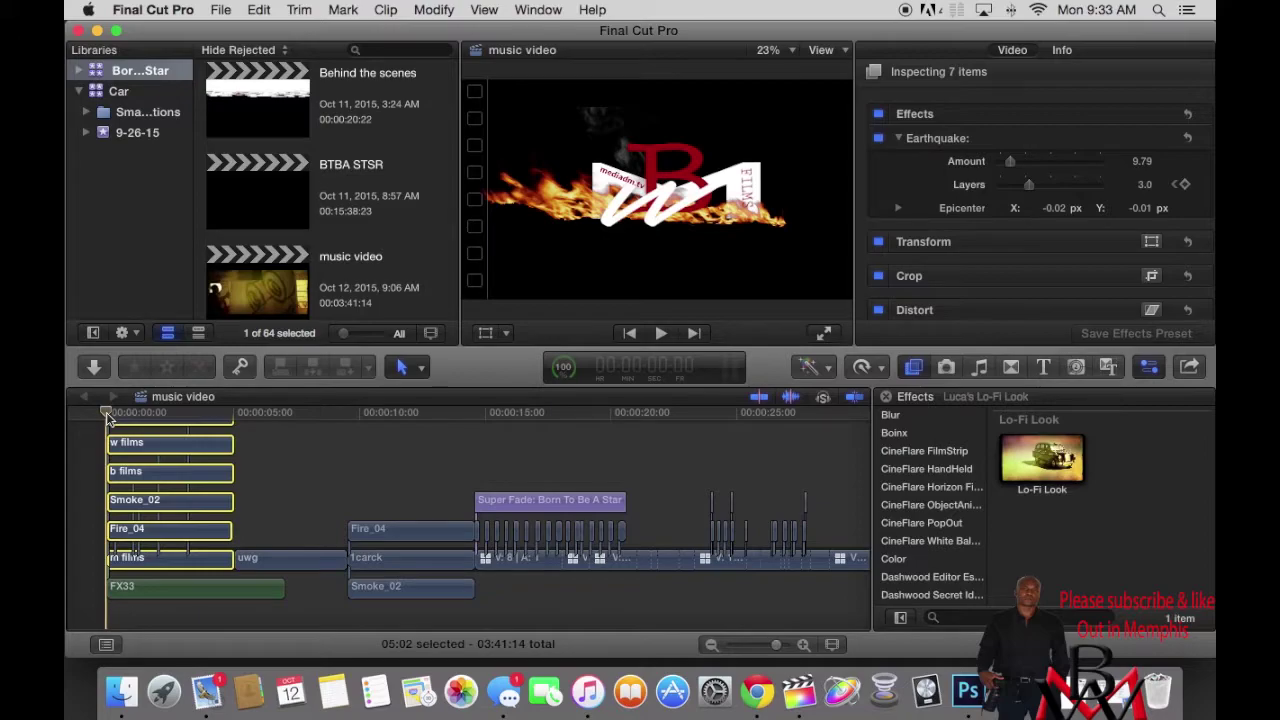
pyautogui.press('space')
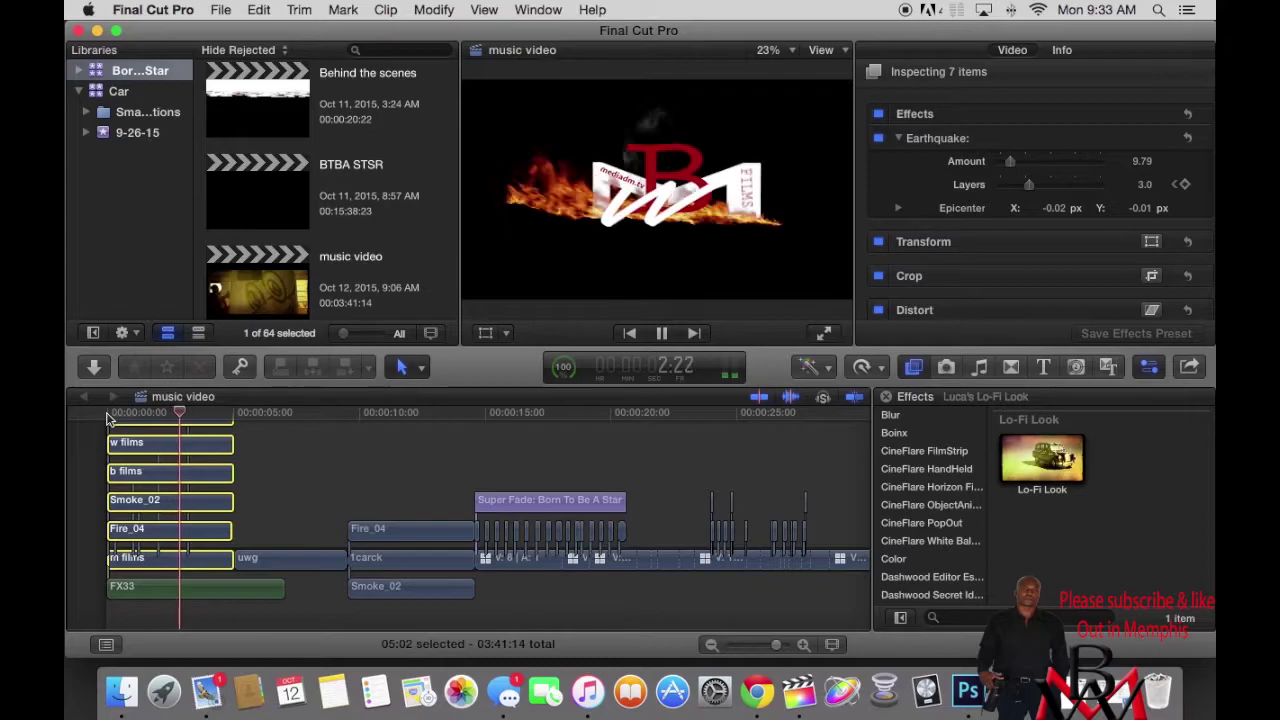
pyautogui.press('space')
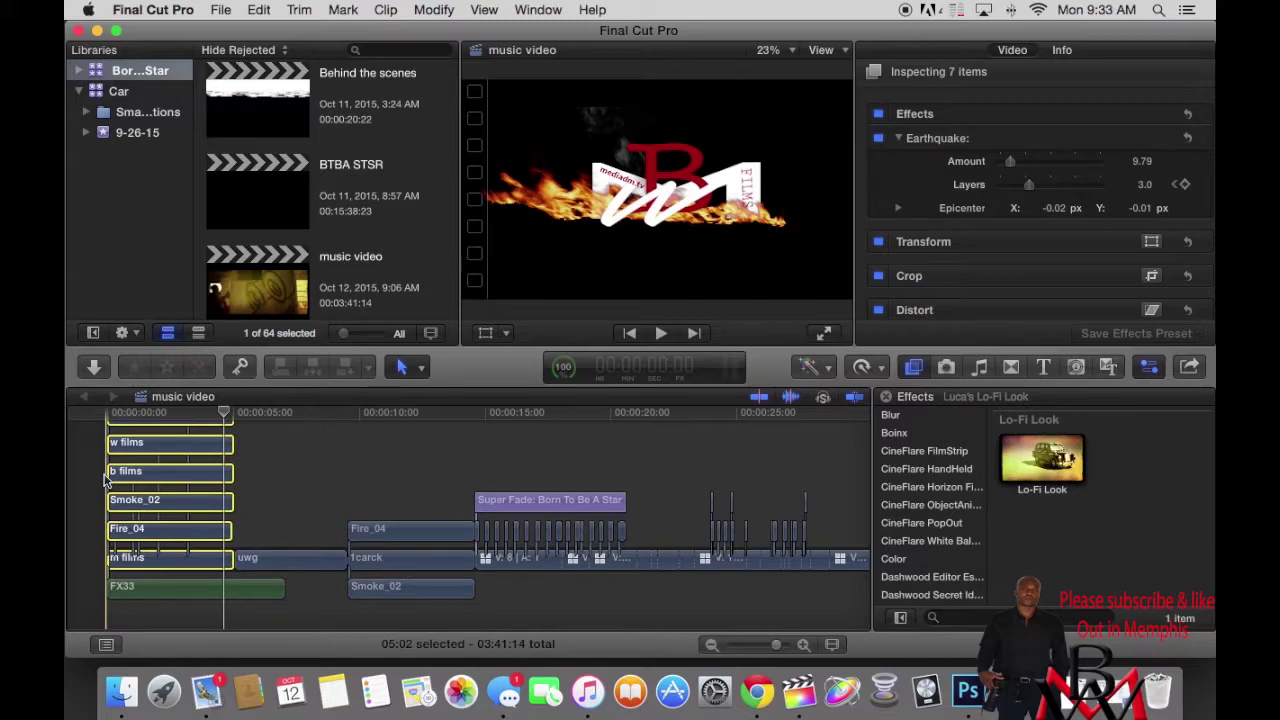
# Step: Disable the seven stacked logo intro clips and re-enable them one at a time, from m films up to 1mbw films
pyautogui.scroll(3, 105, 480)
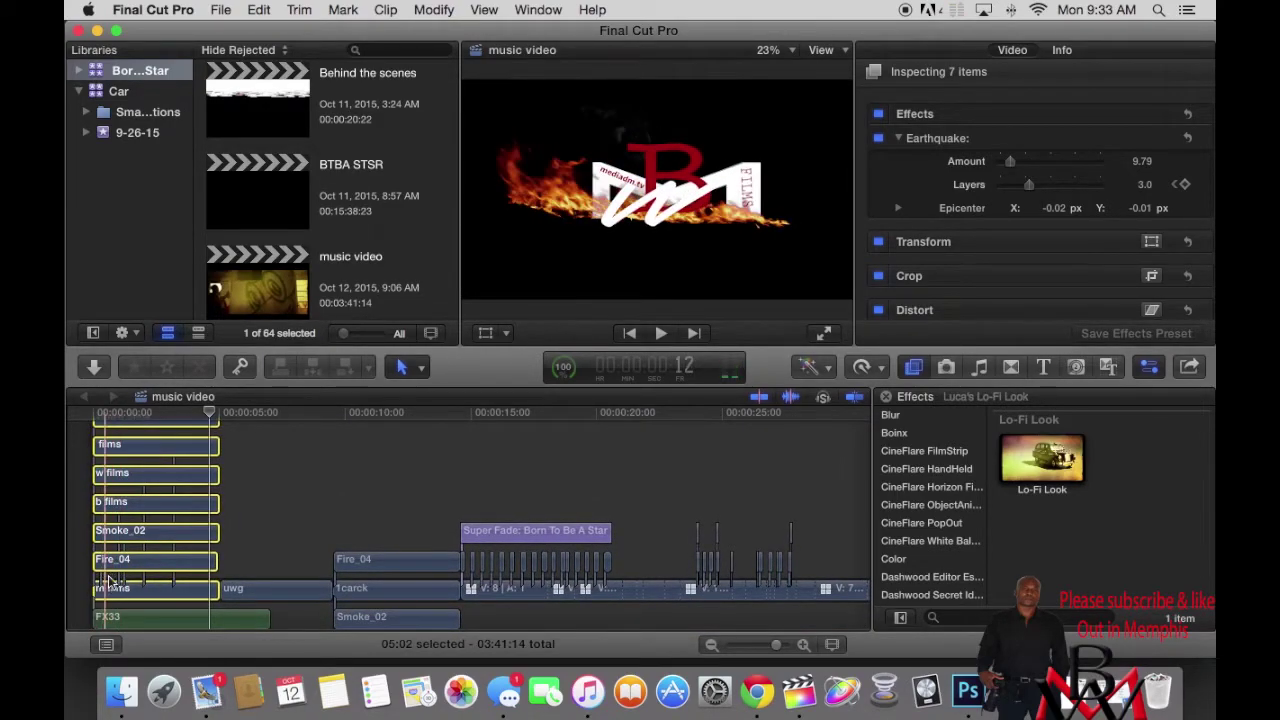
pyautogui.press('v')
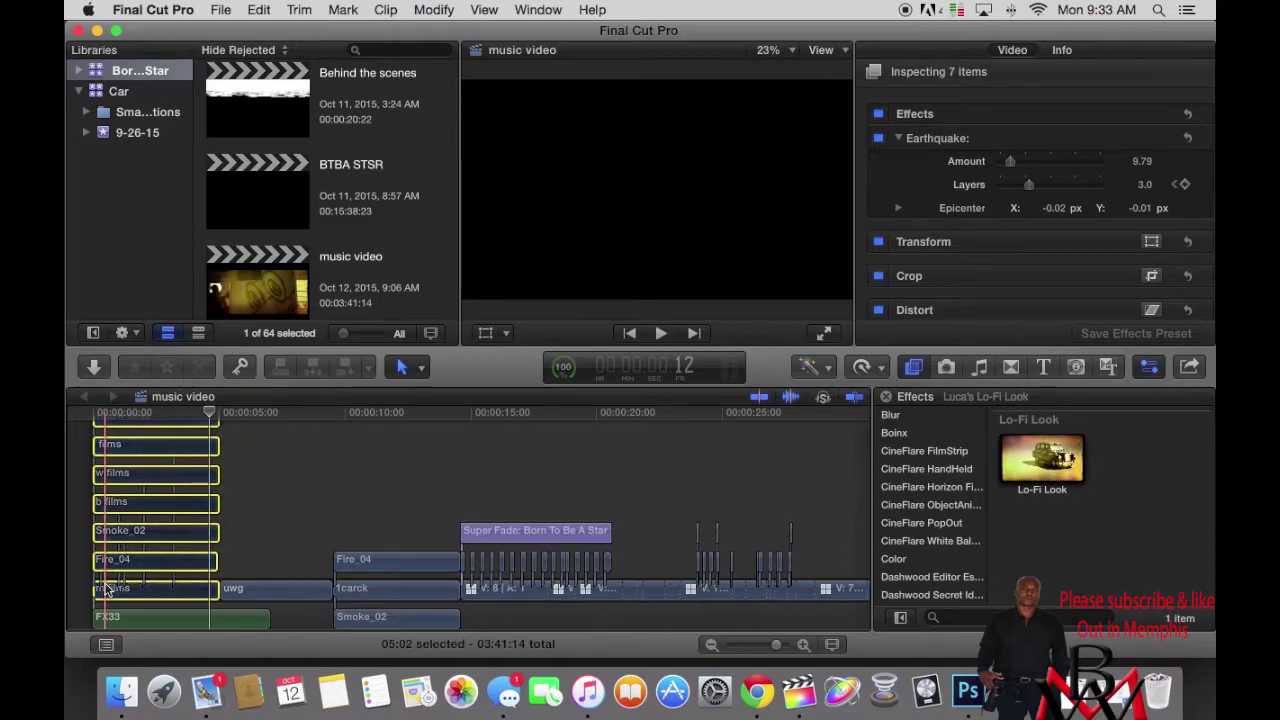
pyautogui.click(200, 590)
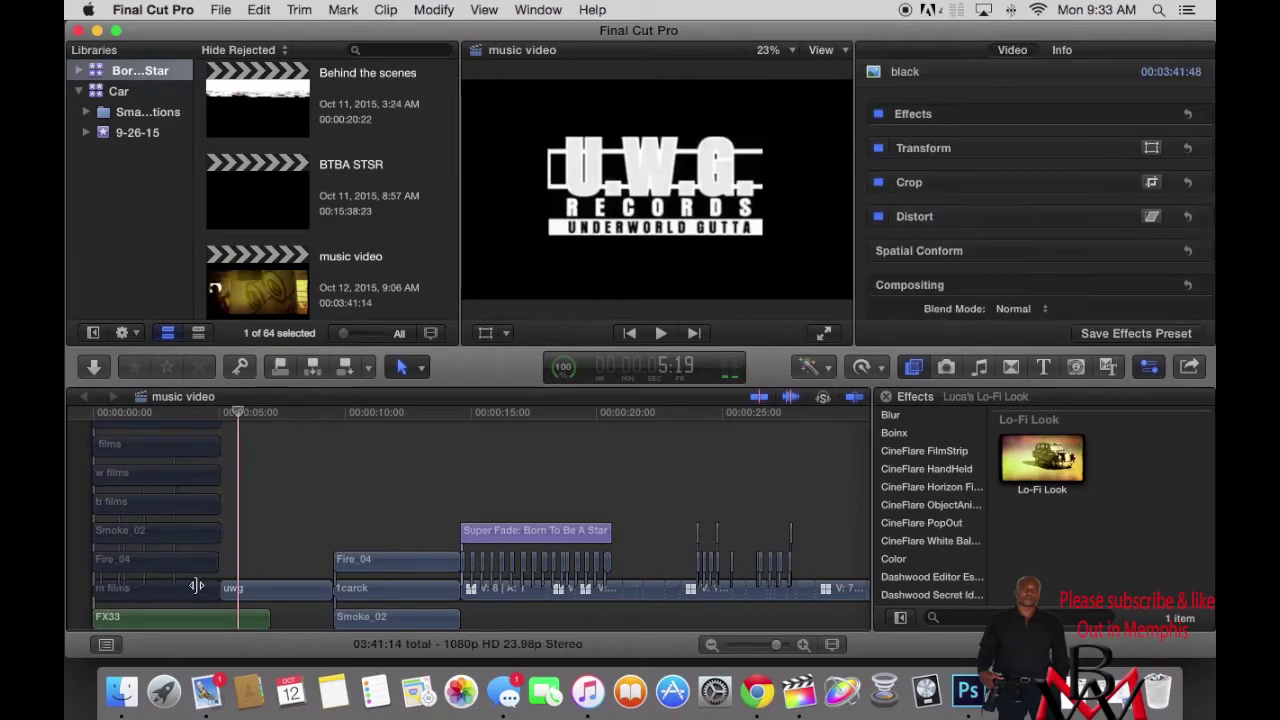
pyautogui.click(143, 621)
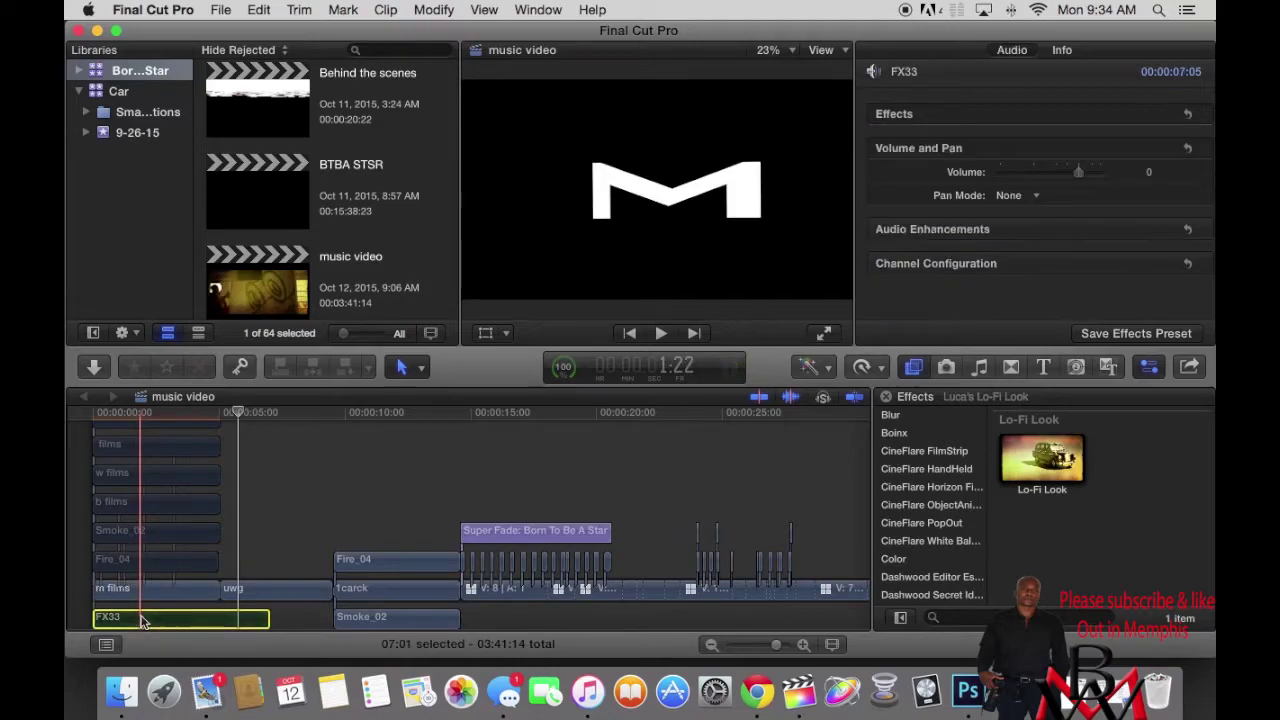
pyautogui.click(110, 567)
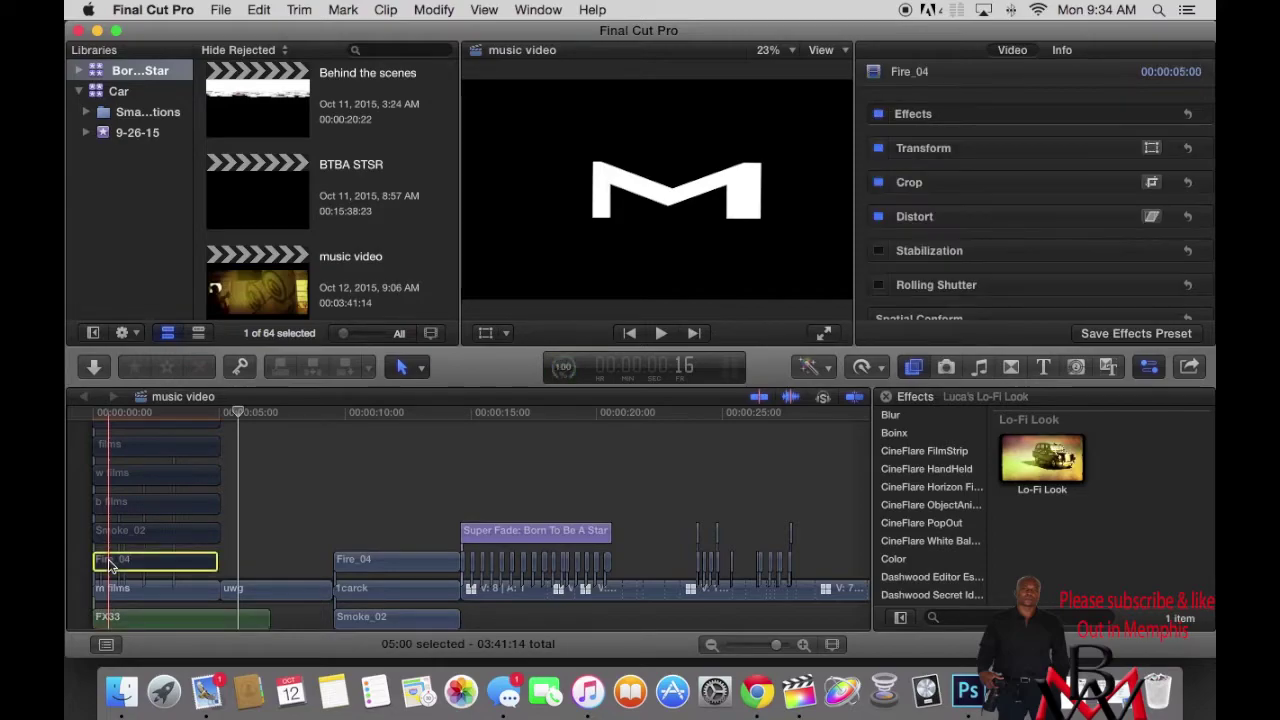
pyautogui.click(115, 538)
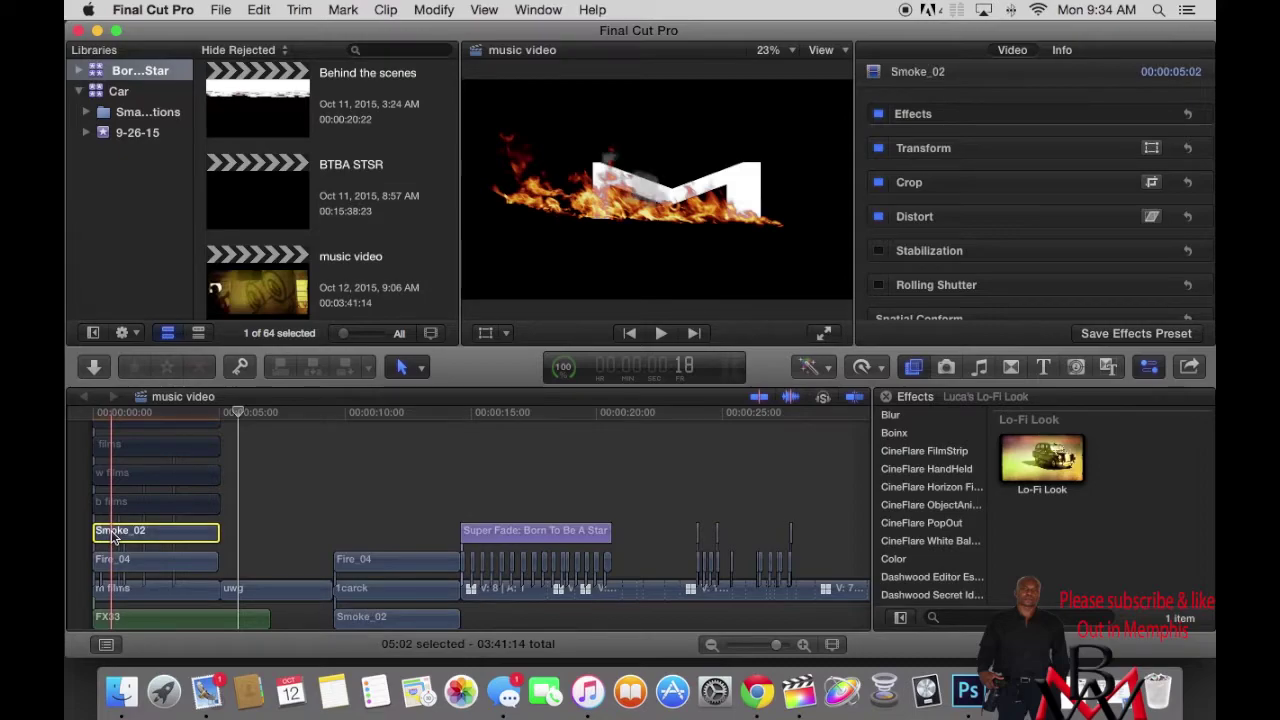
pyautogui.click(107, 506)
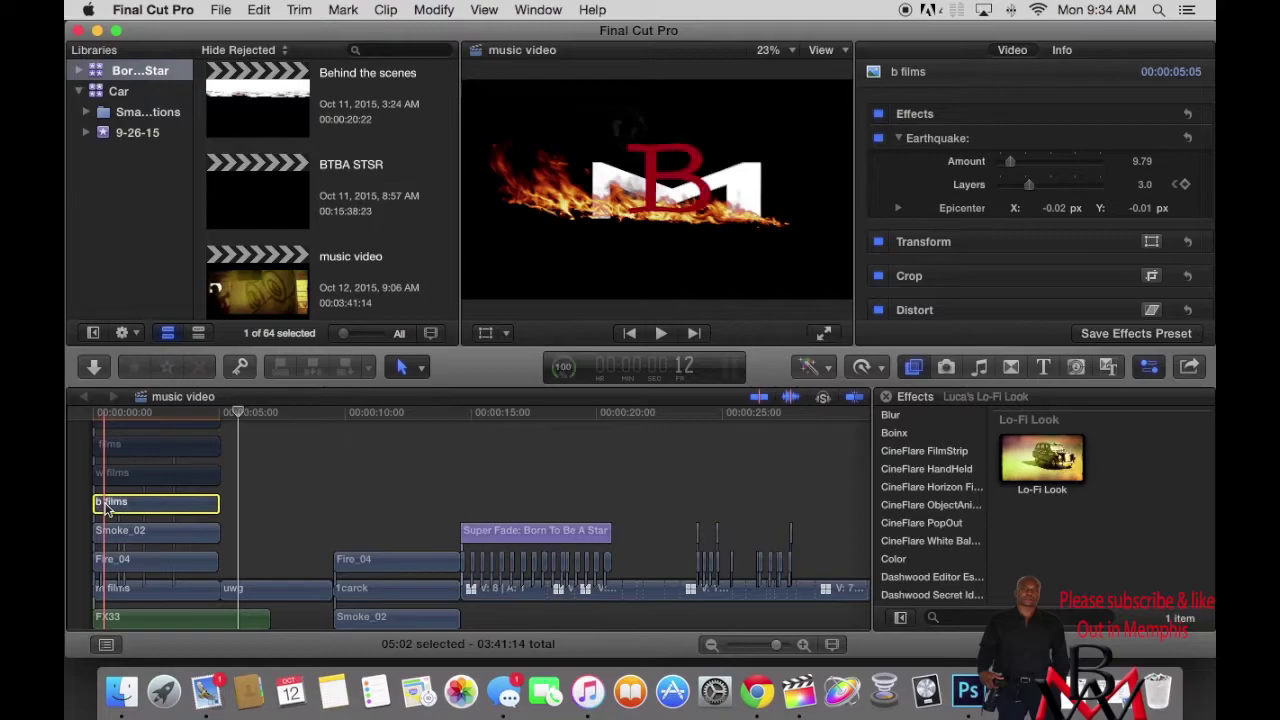
pyautogui.click(120, 474)
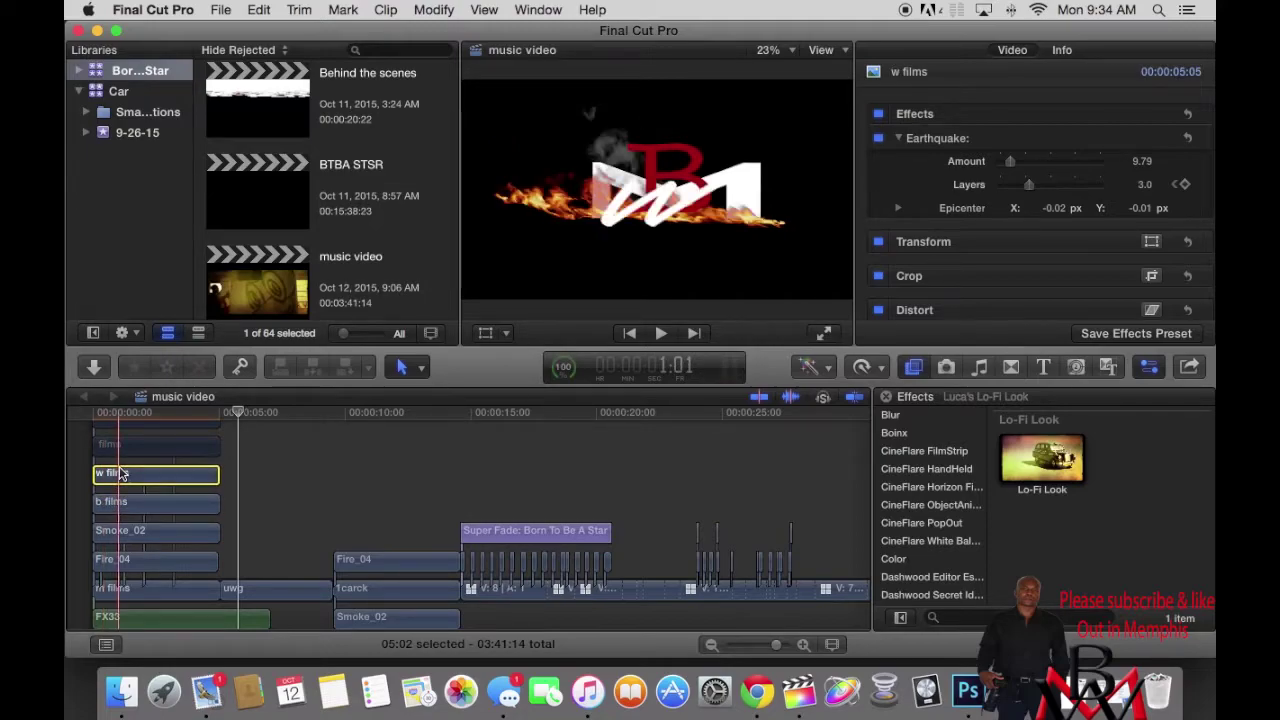
pyautogui.click(122, 448)
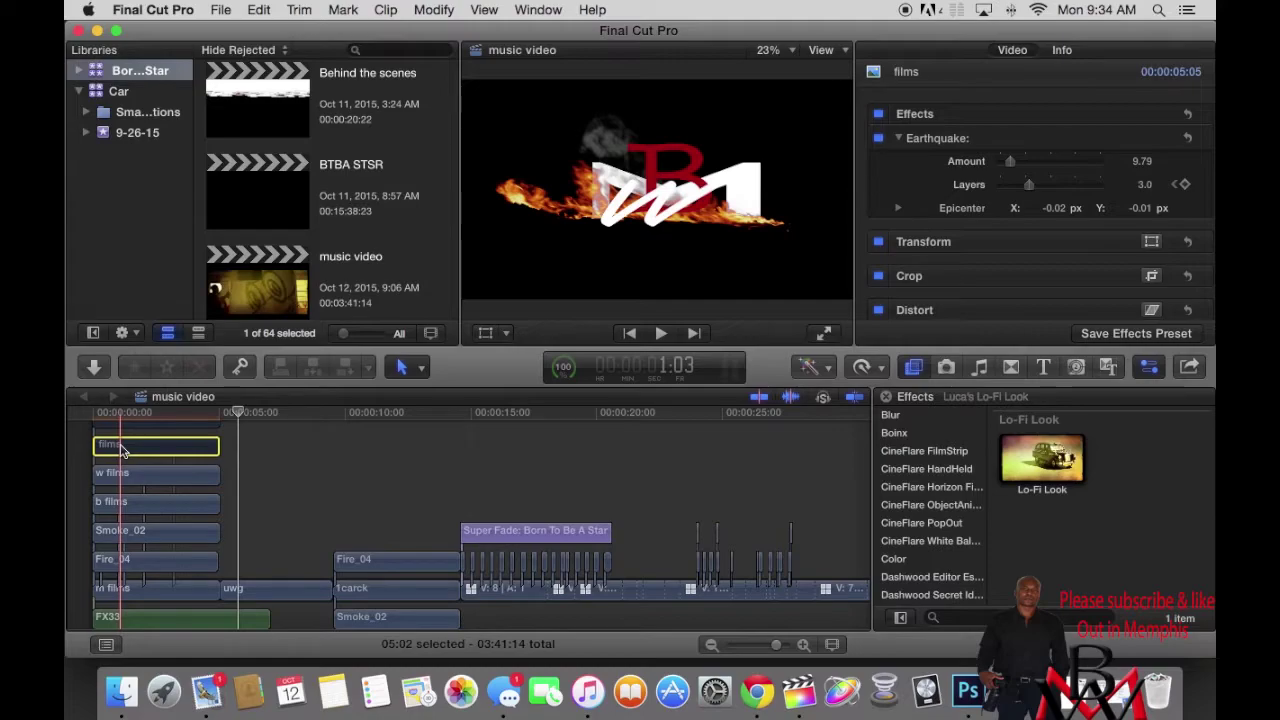
pyautogui.moveTo(122, 452); pyautogui.dragTo(122, 452)
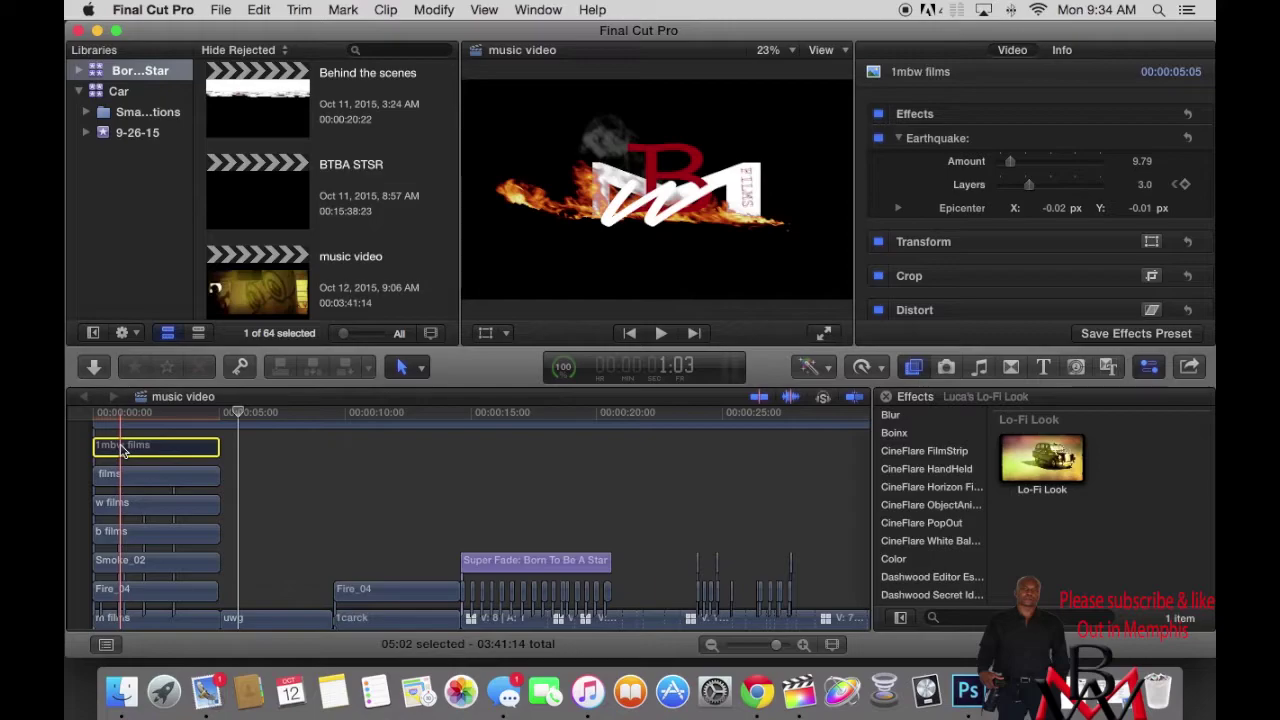
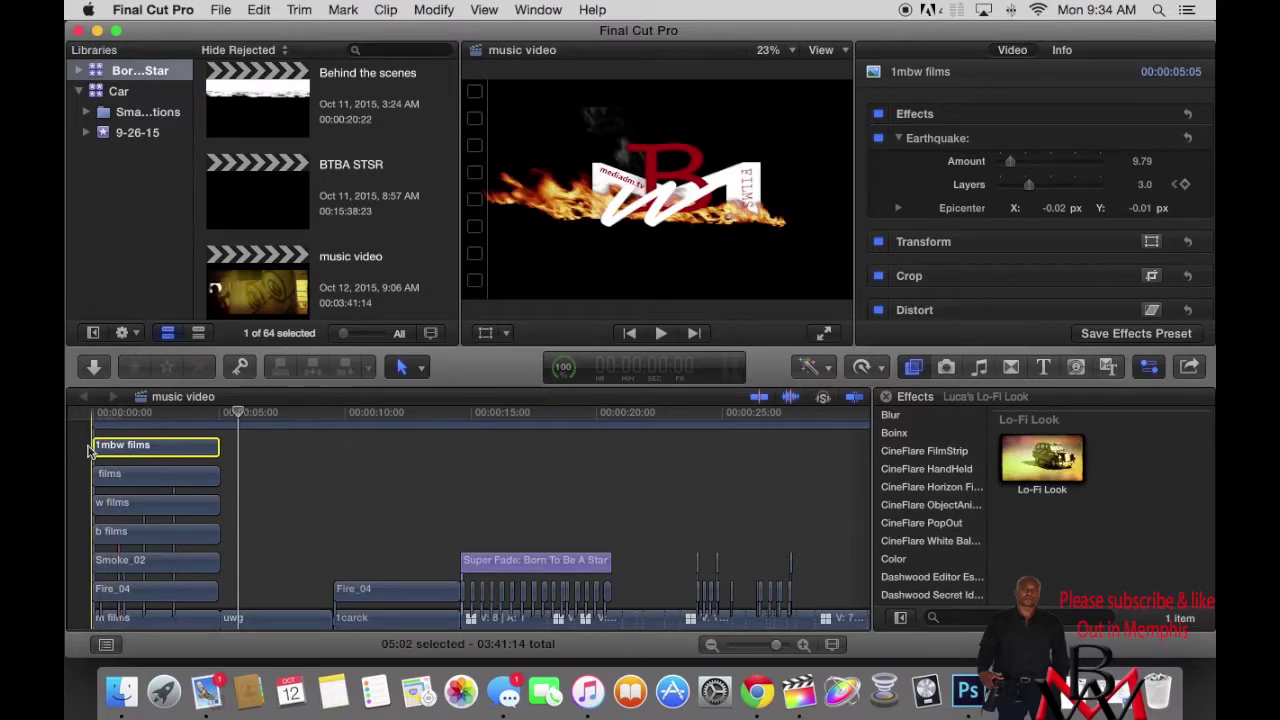
# Step: Replay the layered logo intro from the beginning of the timeline to review its fire, smoke and earthquake effects
pyautogui.press('/')
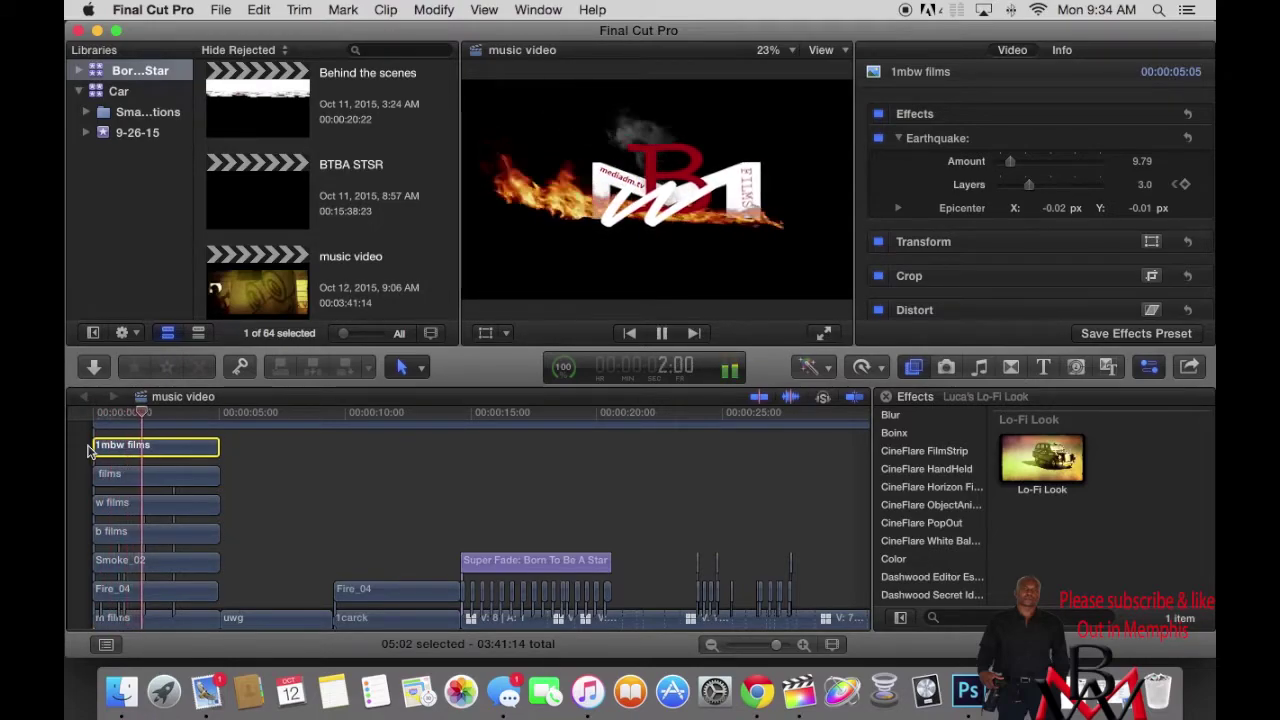
pyautogui.press('space')
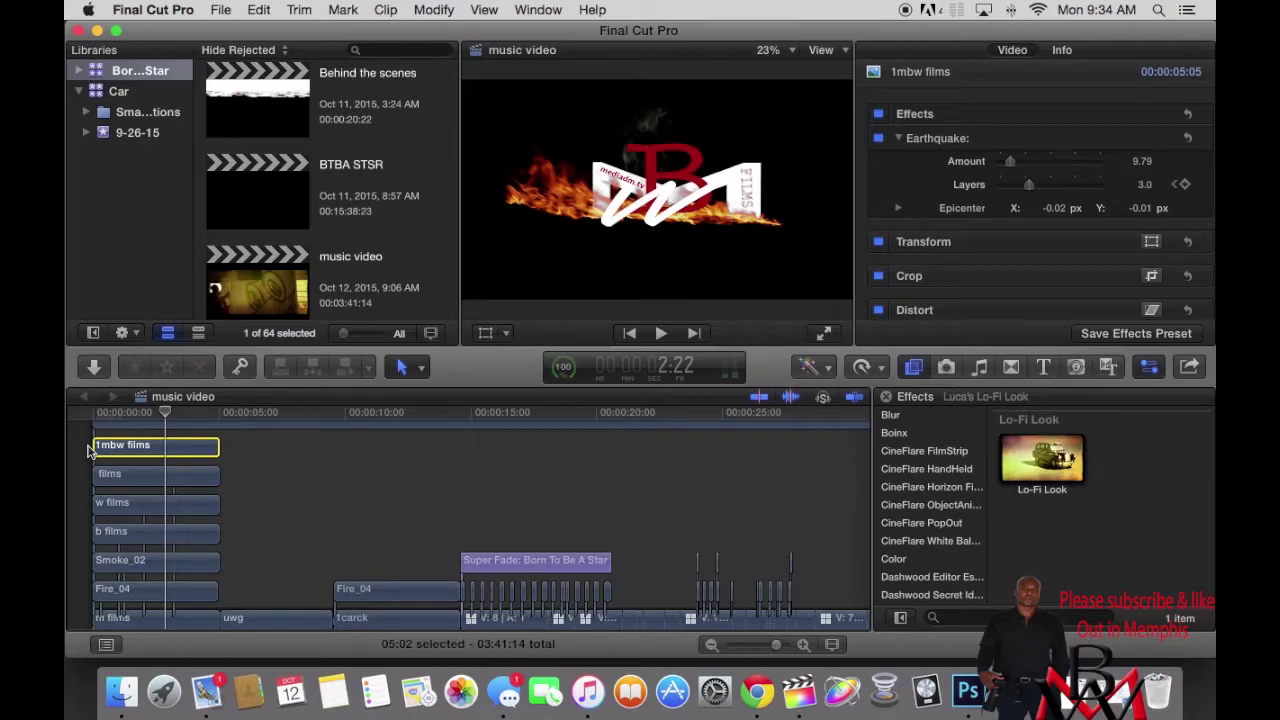
pyautogui.click(95, 445)
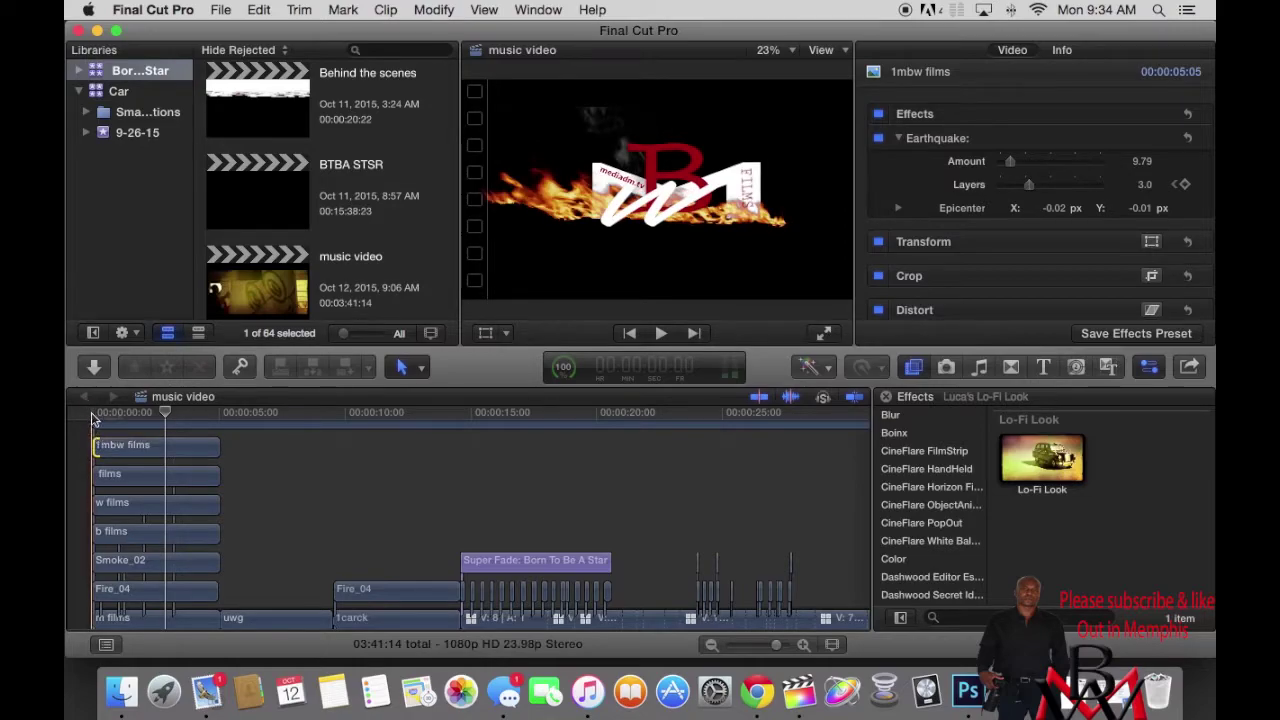
pyautogui.click(92, 414)
pyautogui.press('space')
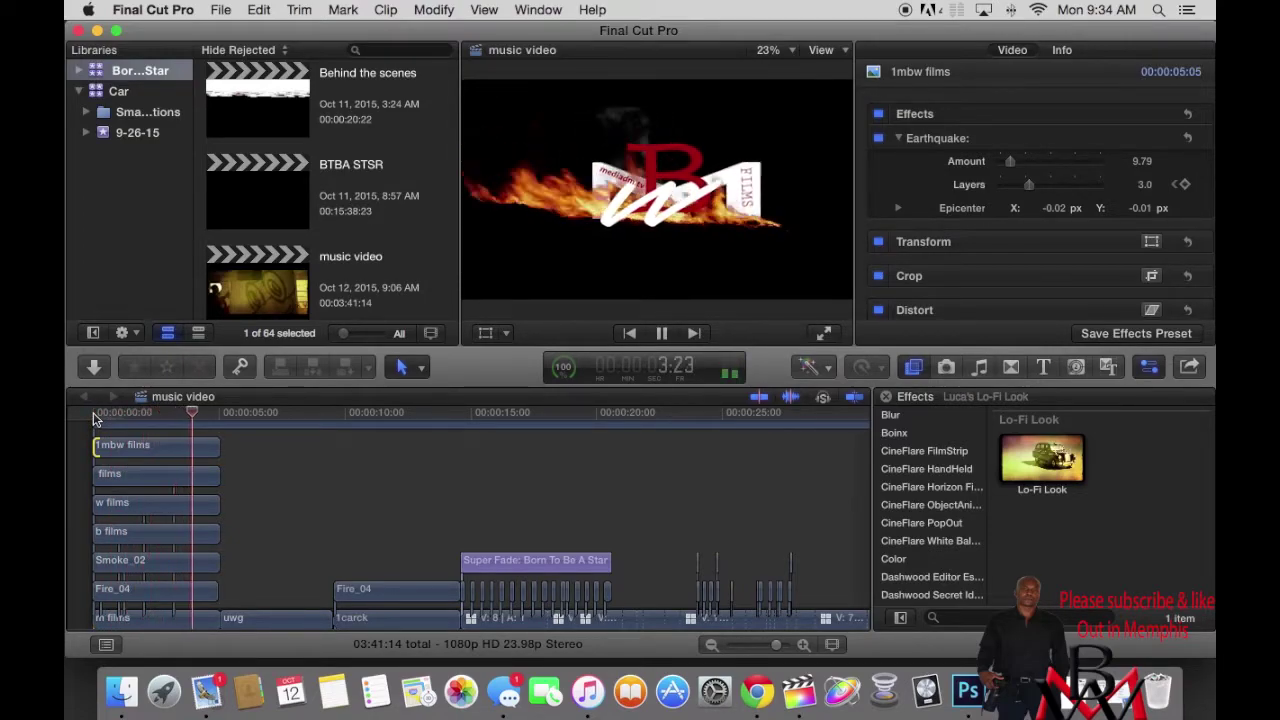
pyautogui.press('space')
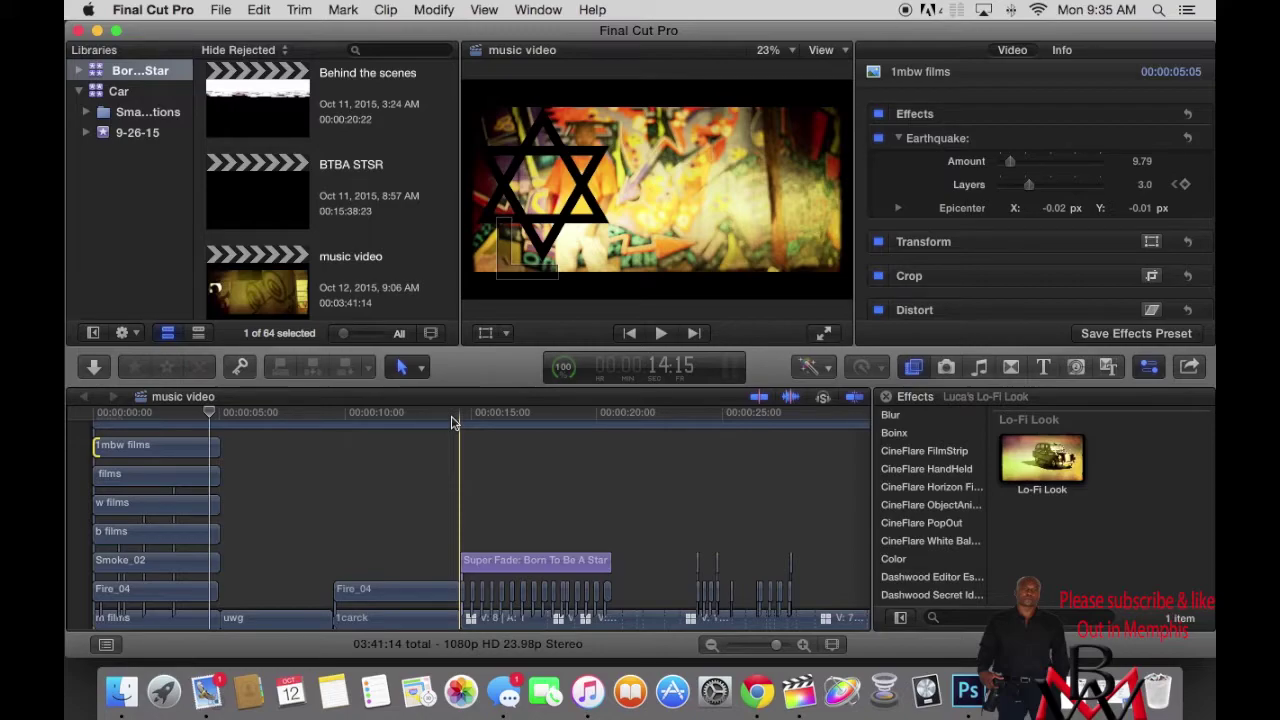
# Step: Play the Born To Be A Star title section and select the row of short connected clips beneath the title
pyautogui.press('space')
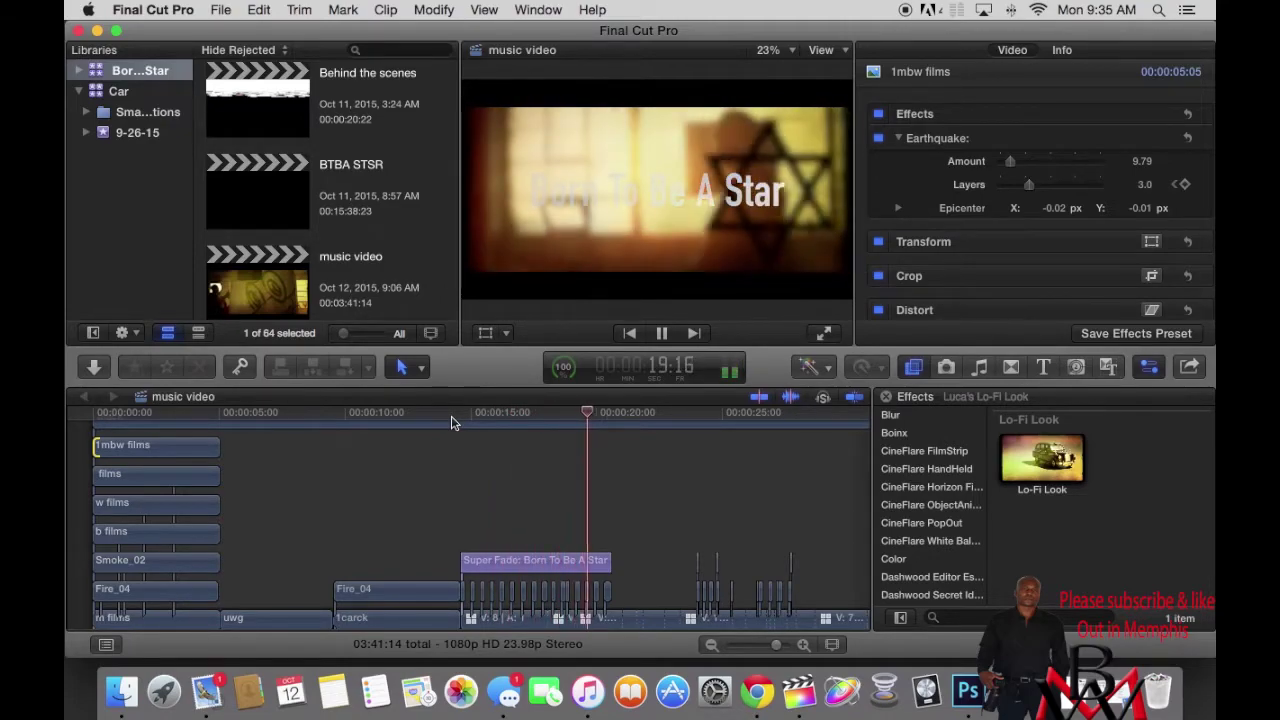
pyautogui.press('space')
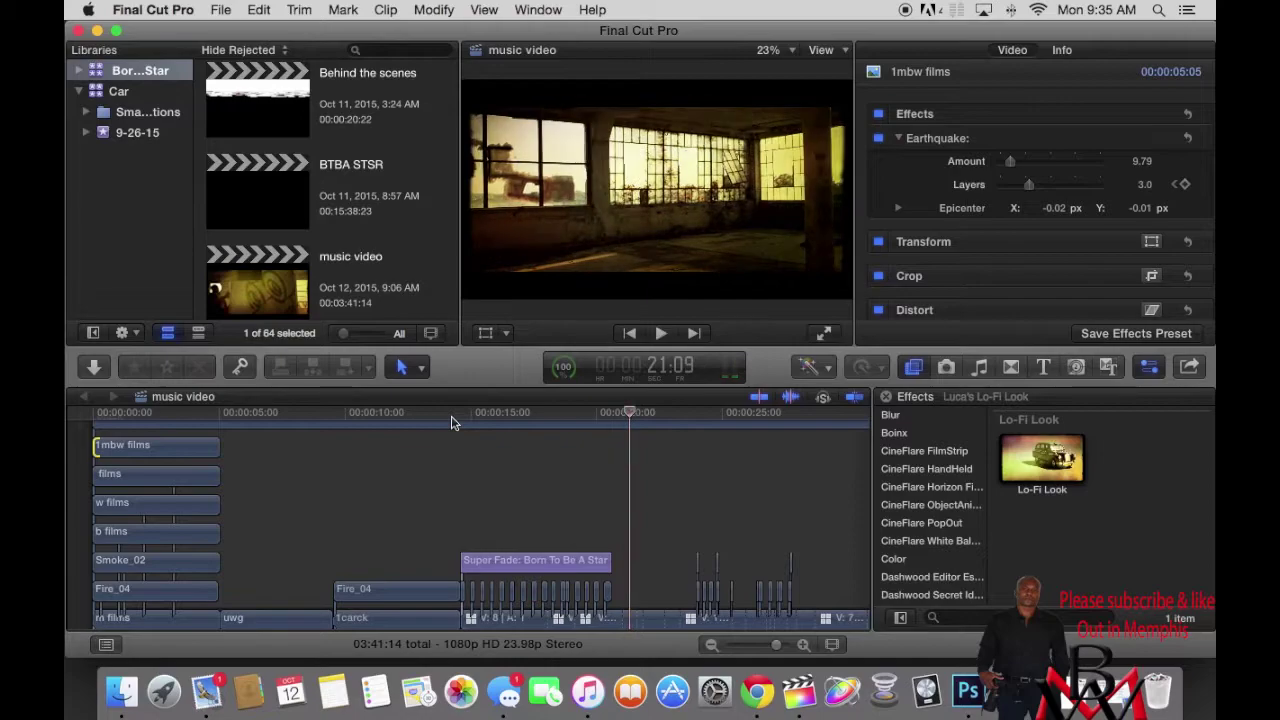
pyautogui.click(480, 565)
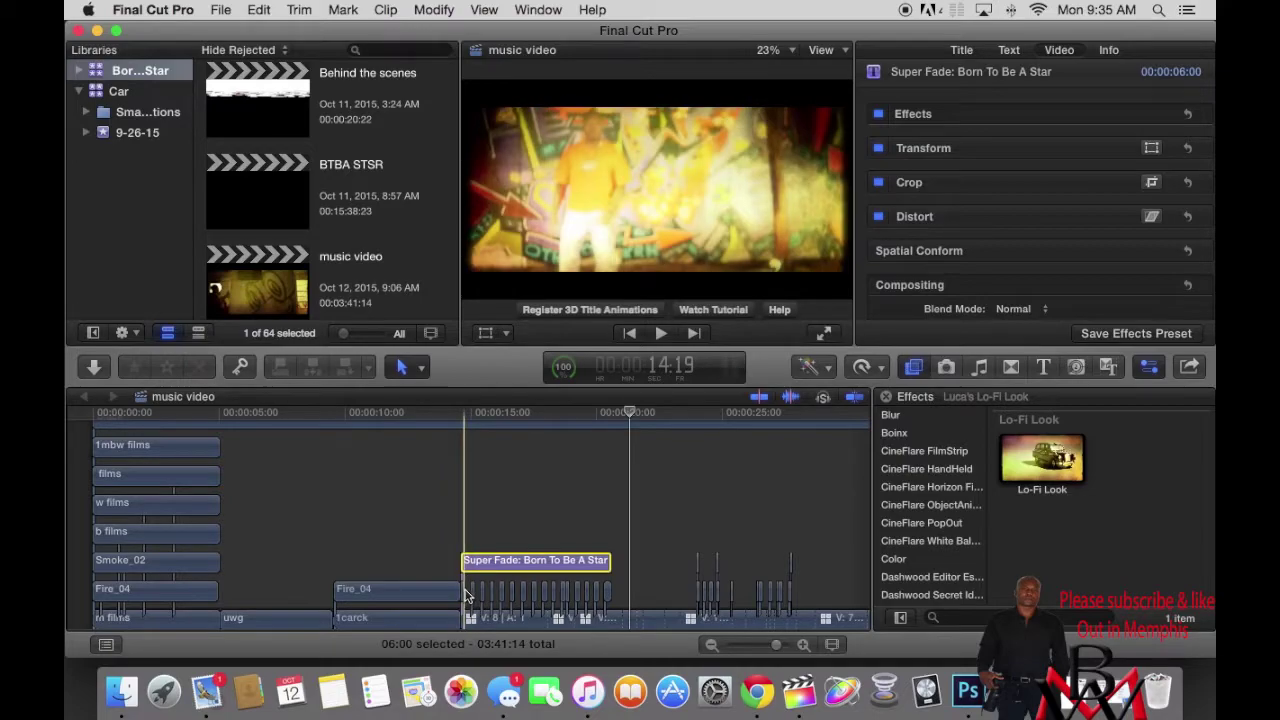
pyautogui.moveTo(616, 602); pyautogui.dragTo(462, 596)
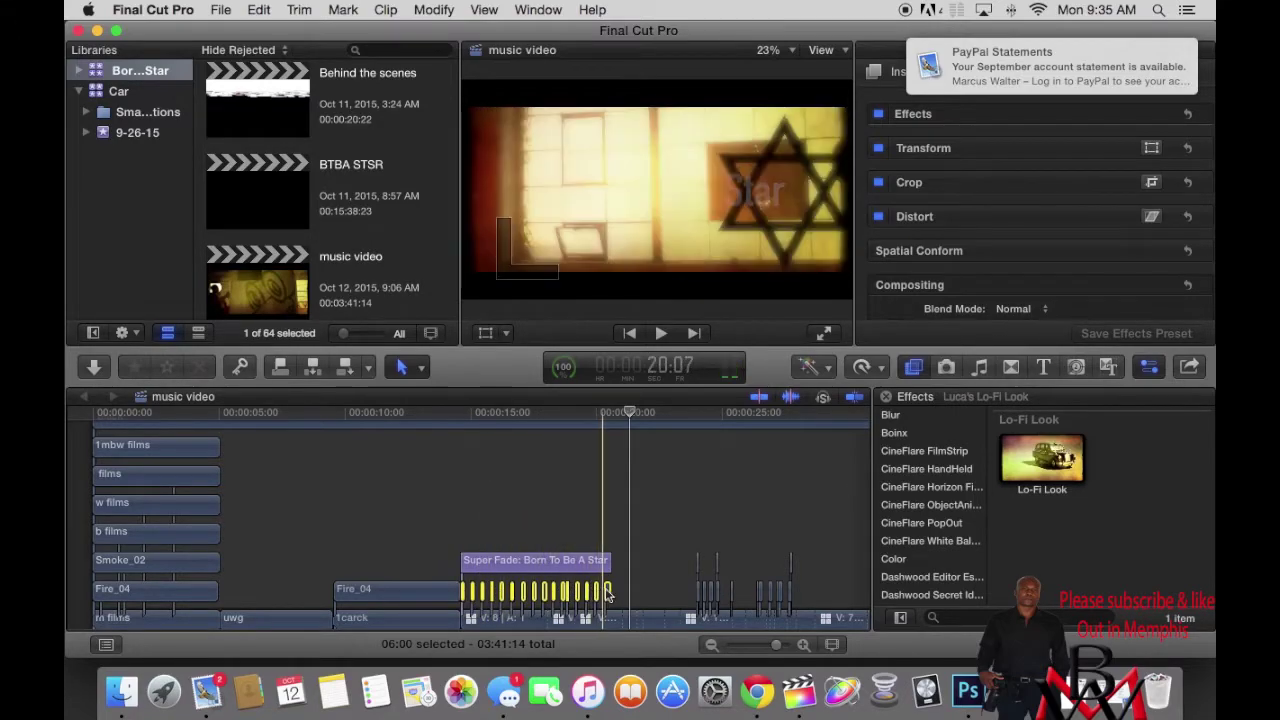
# Step: Select the first multicam clip below the Born To Be A Star title and play the video from its start past 38 seconds
pyautogui.click(469, 618)
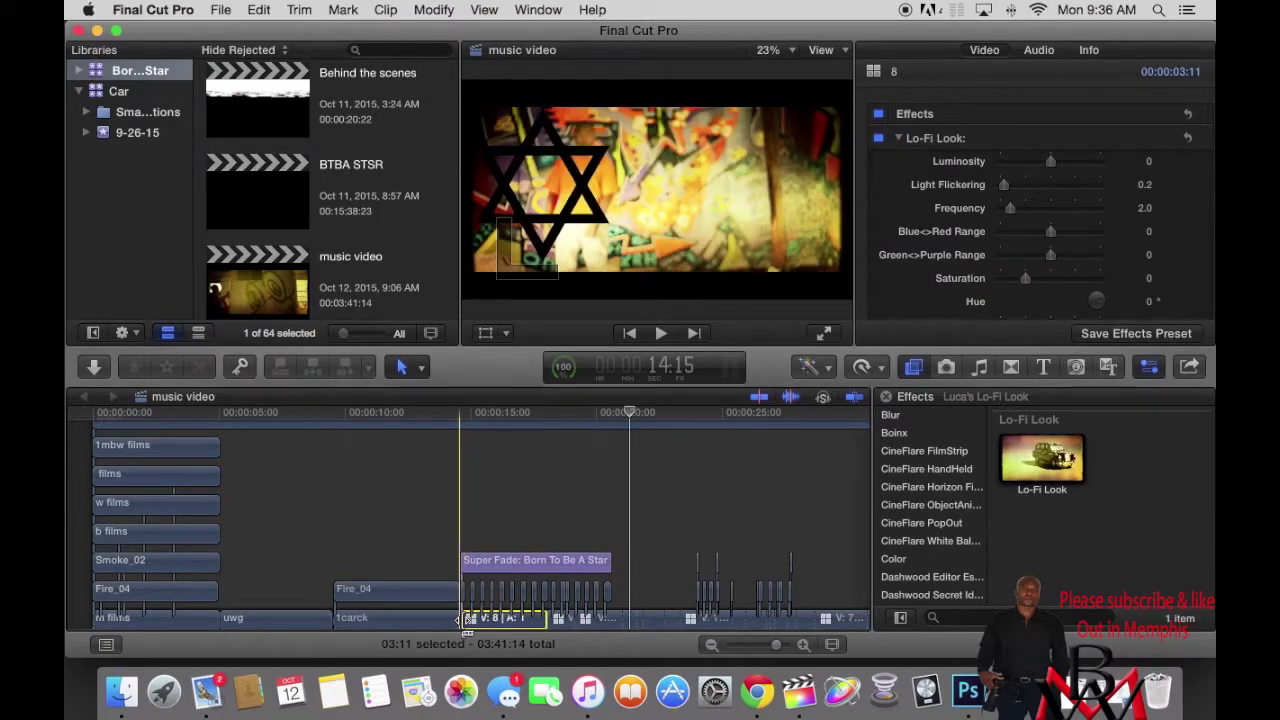
pyautogui.press('space')
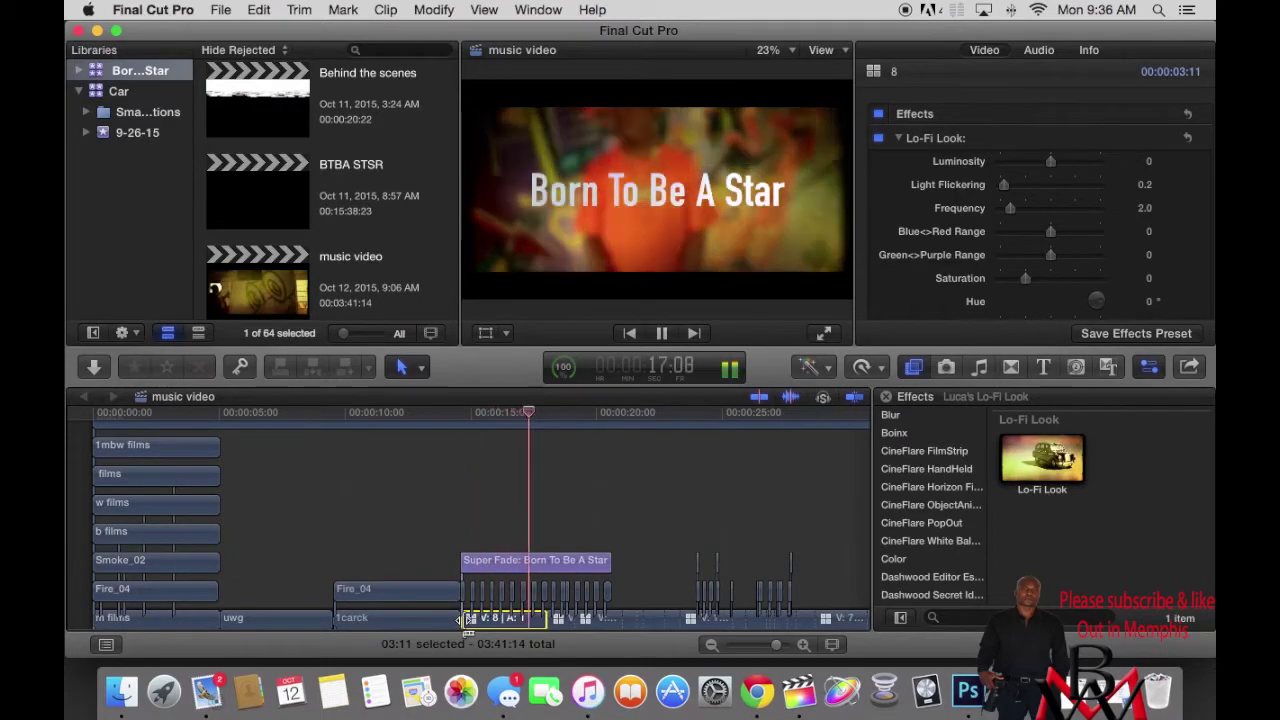
pyautogui.press('space')
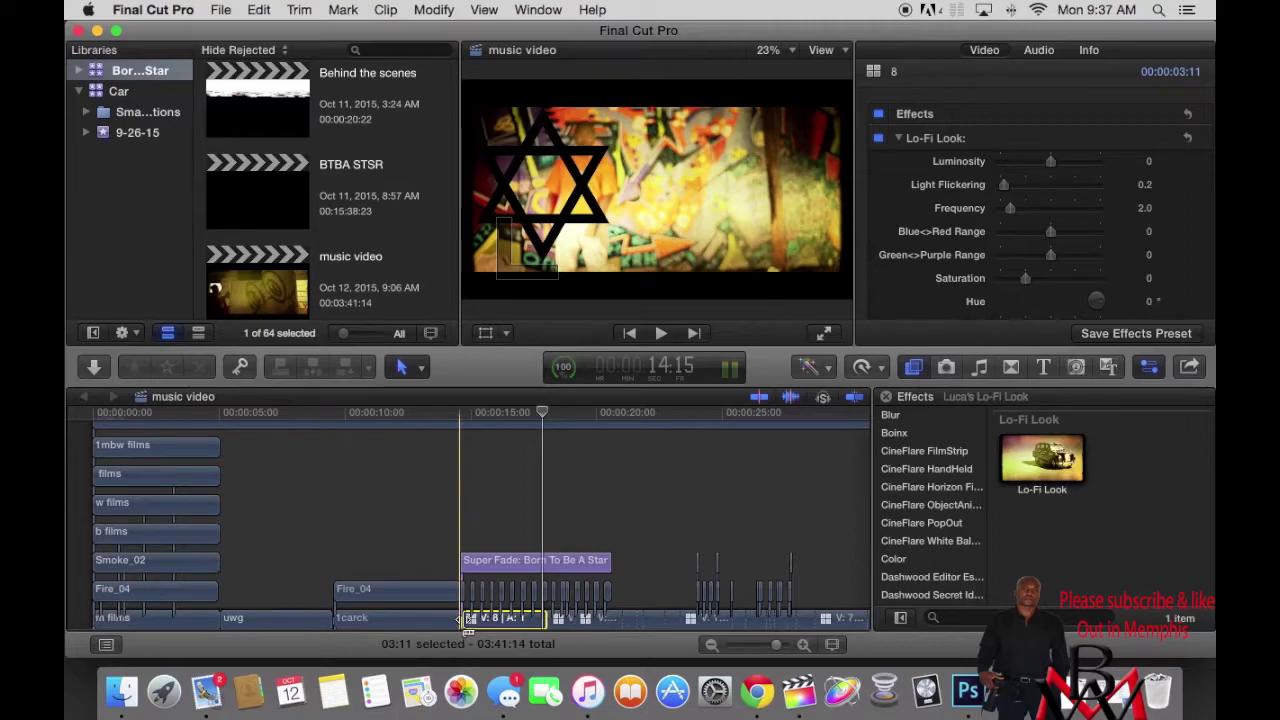
pyautogui.press('space')
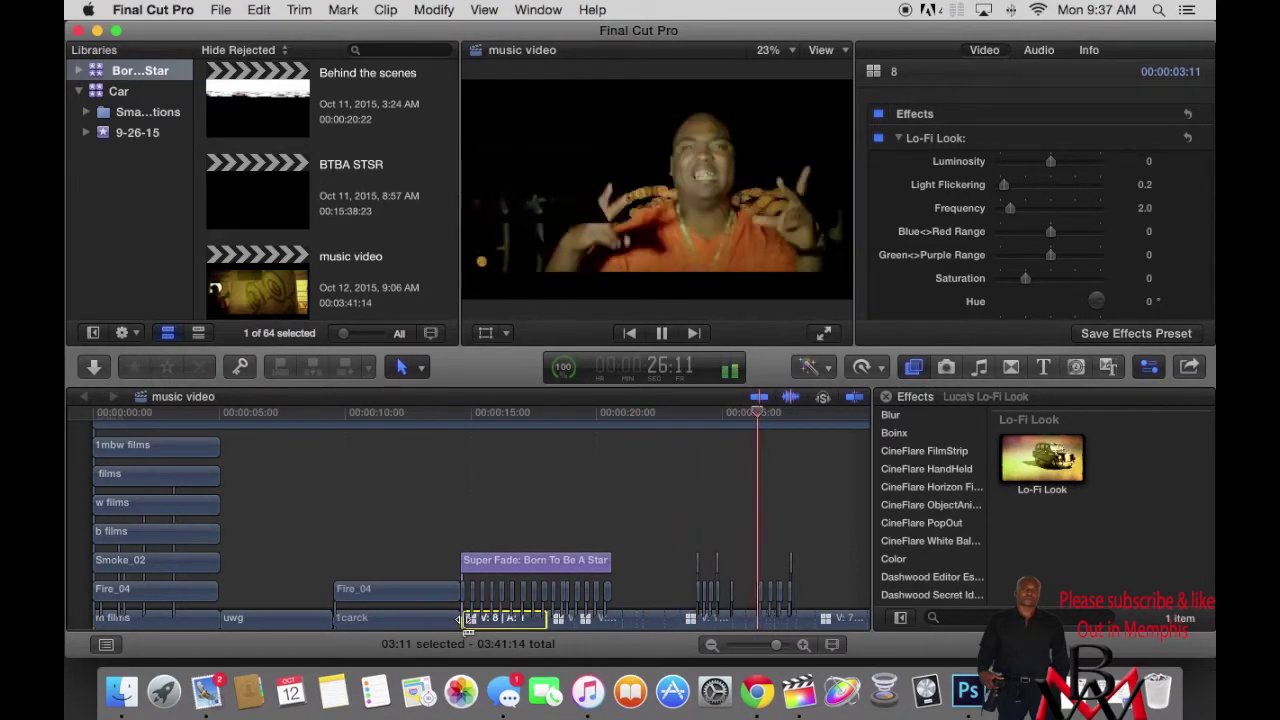
pyautogui.scroll(-1, 480, 617)
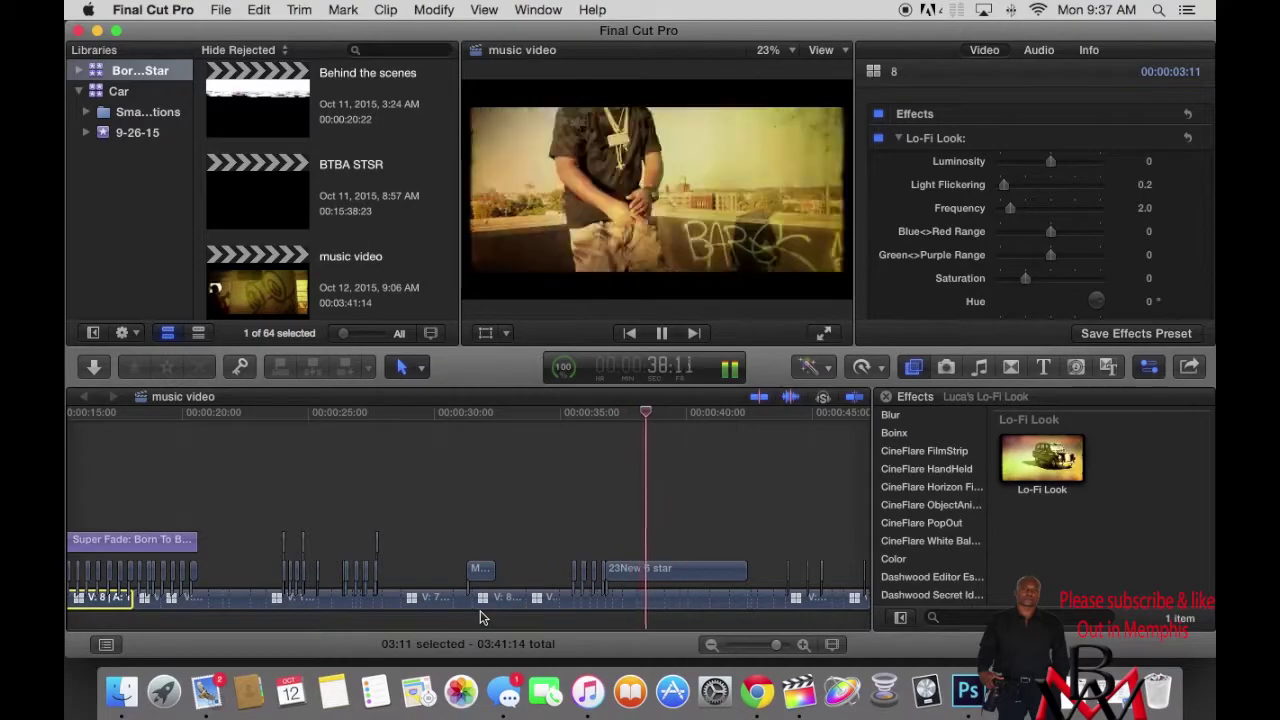
pyautogui.press('space')
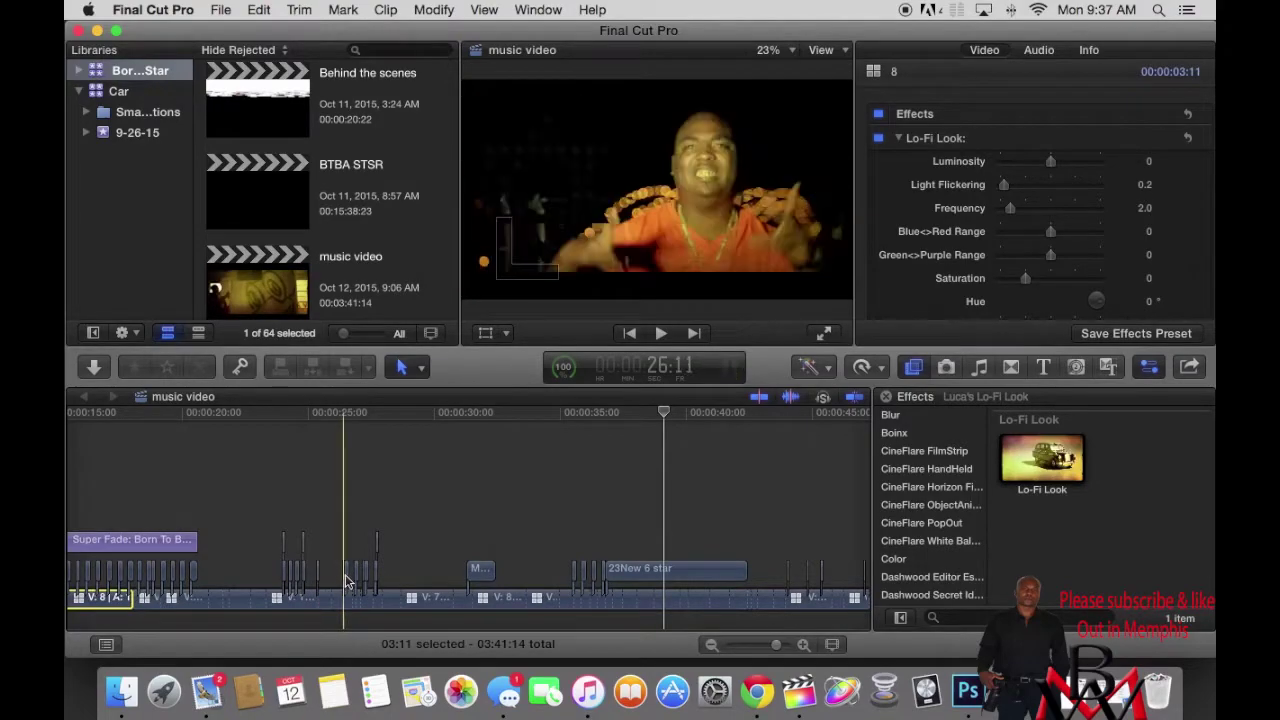
# Step: Select the first one-frame clip in the cluster of short connected clips at about 01:57:15
pyautogui.hscroll(5, 352, 580)
pyautogui.hscroll(12, 355, 580)
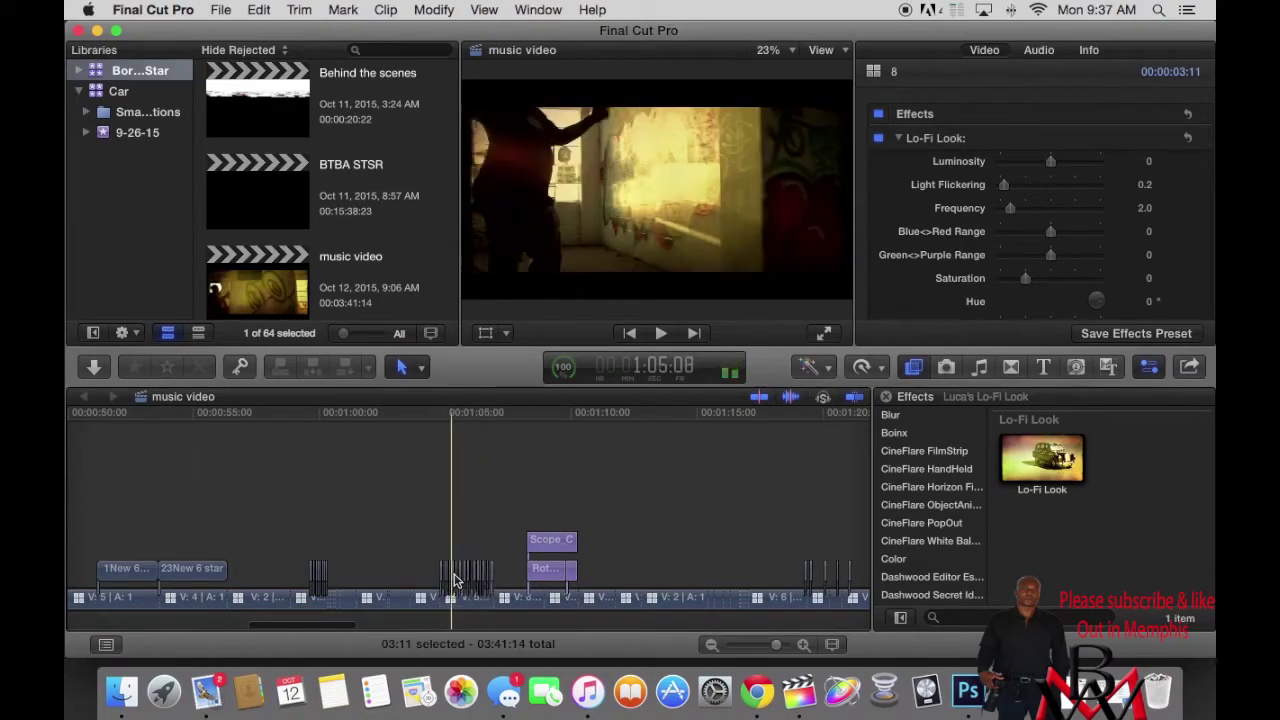
pyautogui.hscroll(20, 455, 578)
pyautogui.hscroll(3, 448, 578)
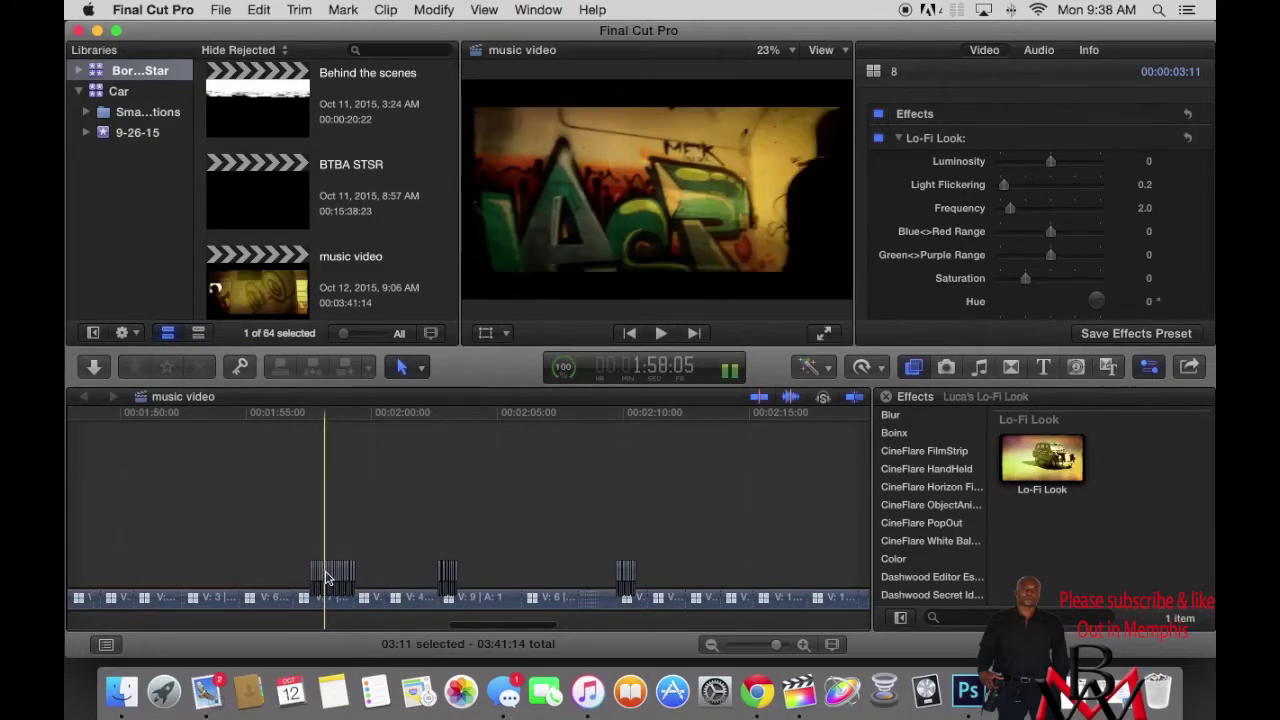
pyautogui.click(310, 578)
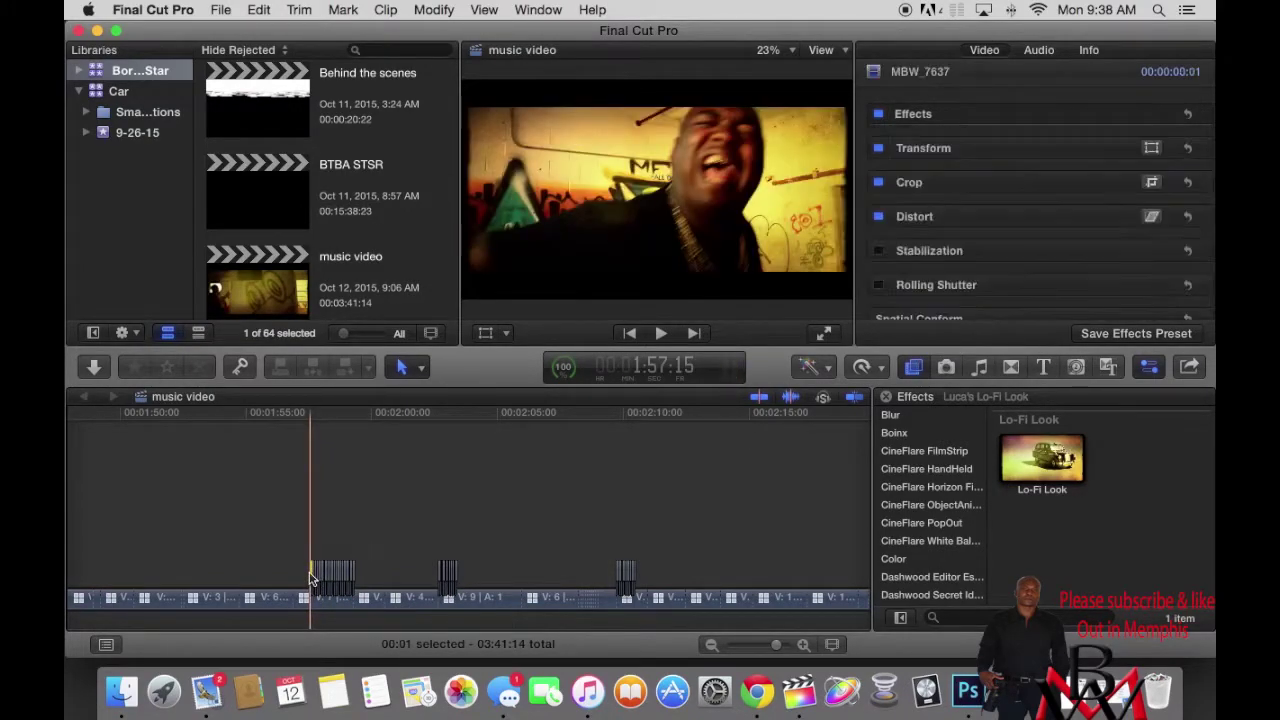
# Step: Enlarge the timeline around the cluster of one-frame clips and play through it from 01:57:14
pyautogui.moveTo(776, 646); pyautogui.dragTo(780, 646)
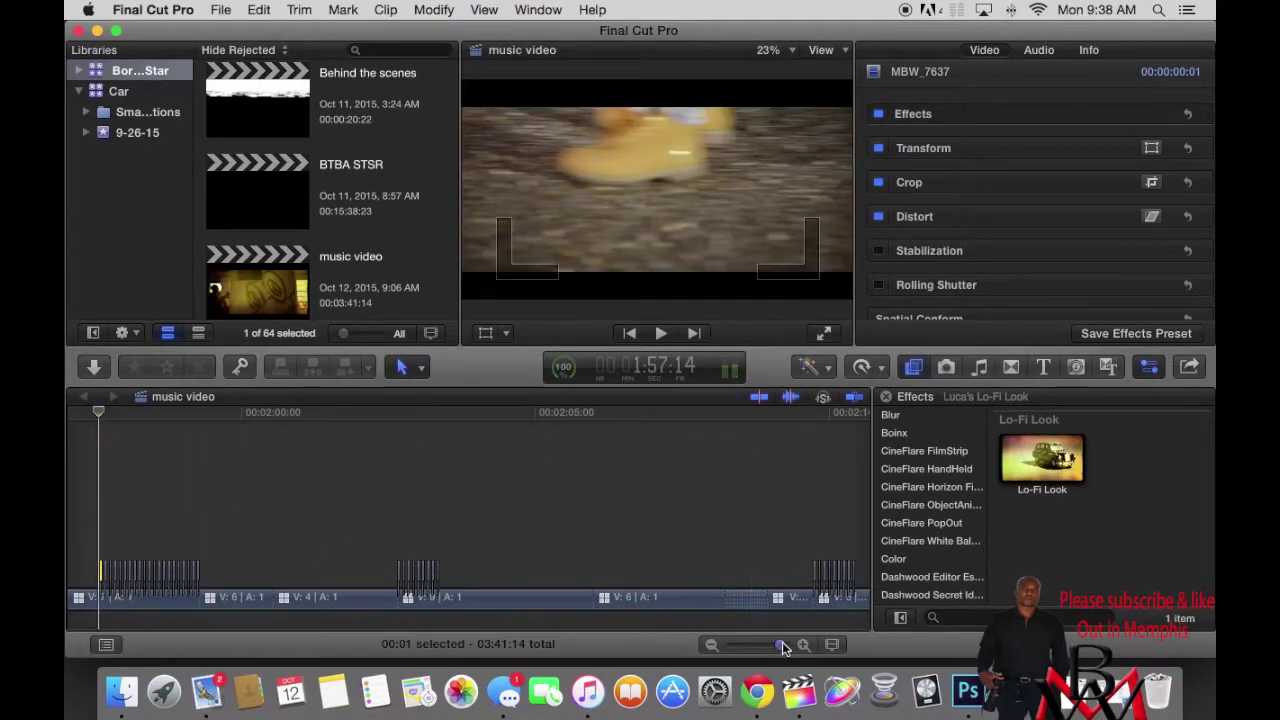
pyautogui.moveTo(780, 646); pyautogui.dragTo(784, 646)
pyautogui.press('space')
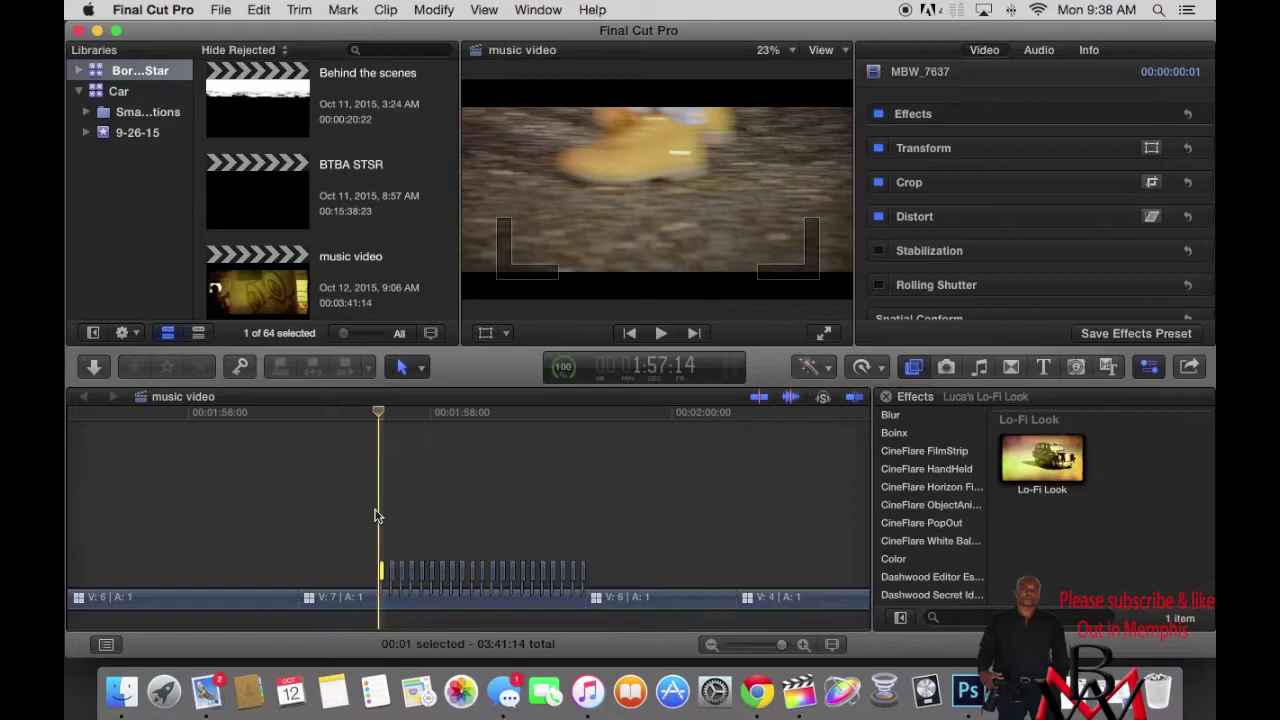
pyautogui.press('space')
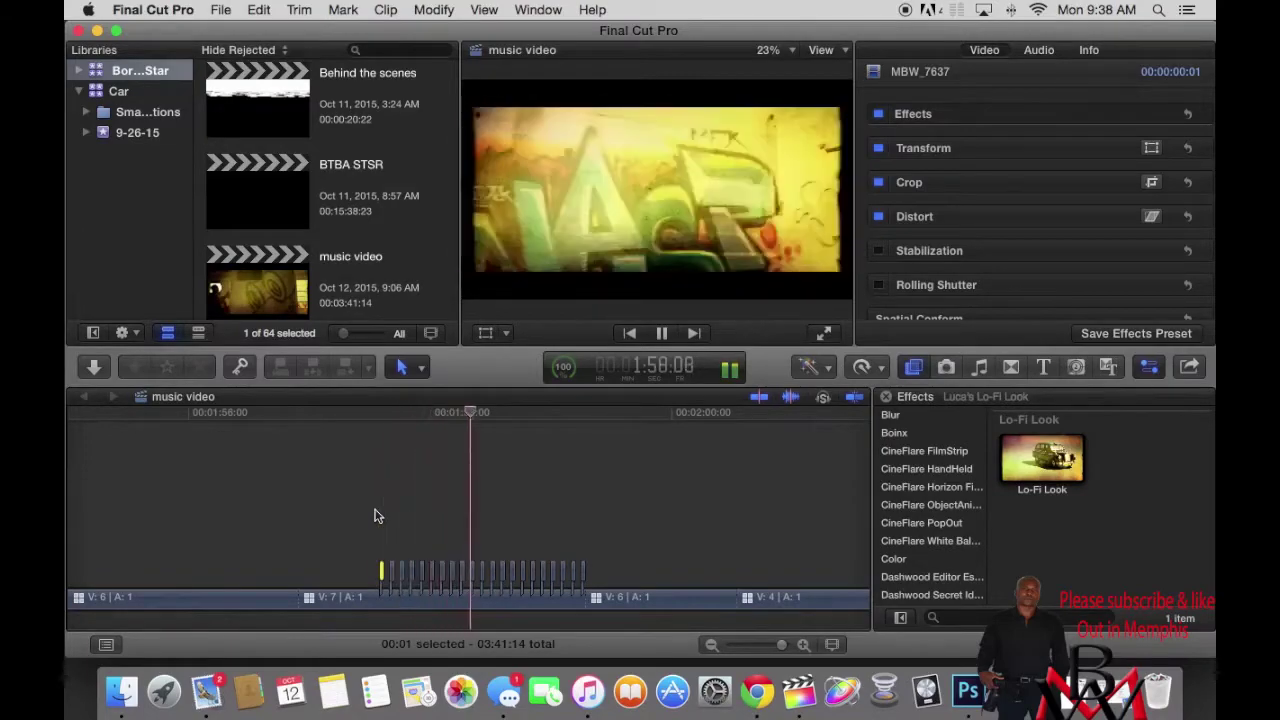
# Step: Replay the cluster of one-frame clips several times from about 01:57:14 to examine the flash effect
pyautogui.click(365, 412)
pyautogui.press('space')
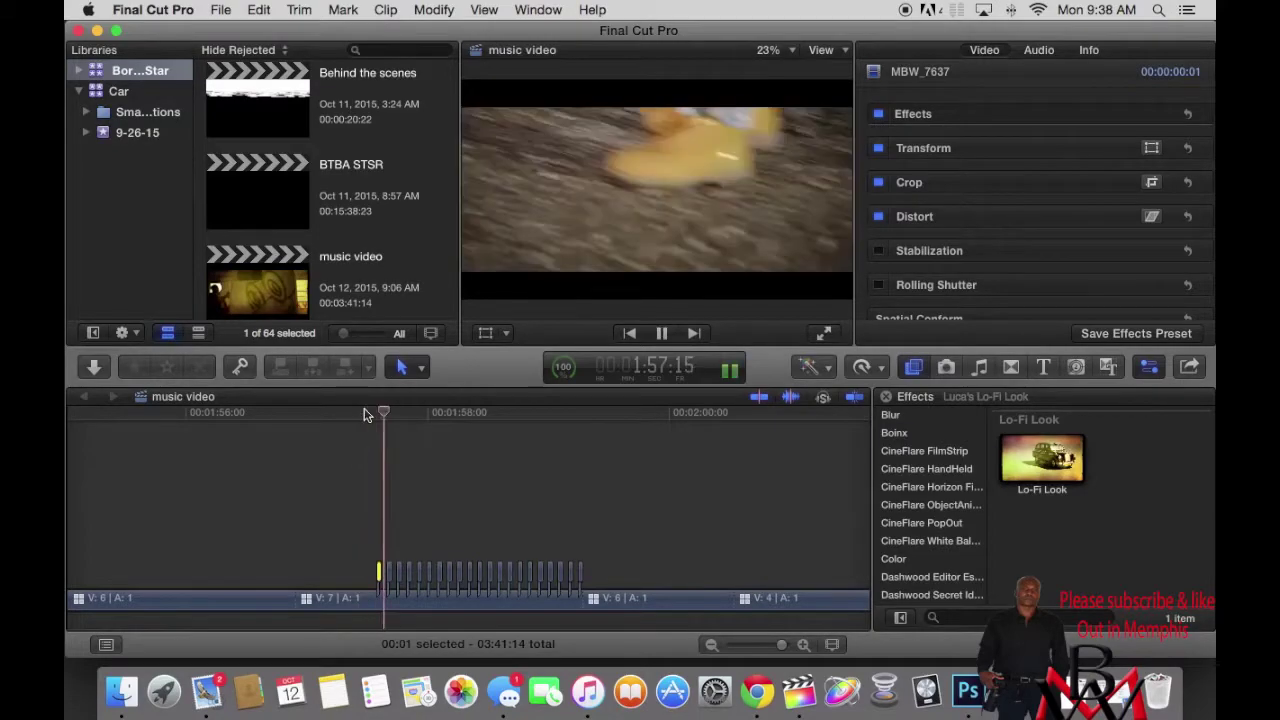
pyautogui.press('space')
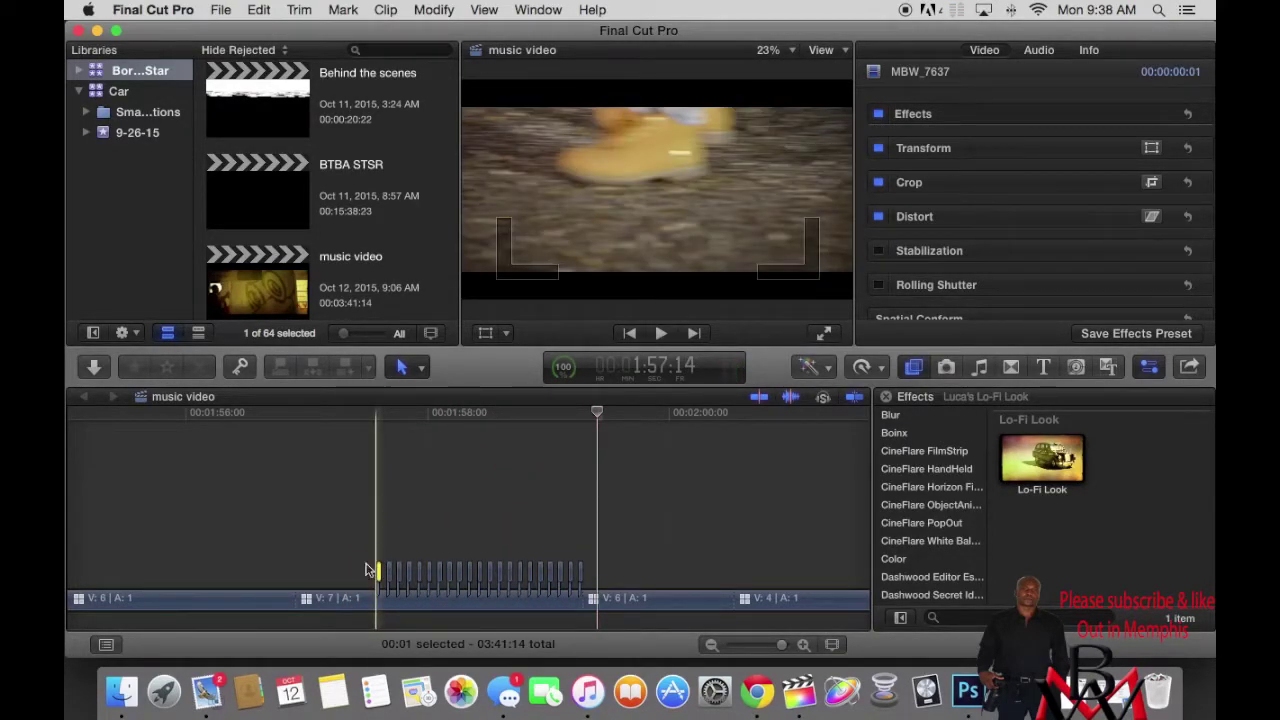
pyautogui.click(378, 425)
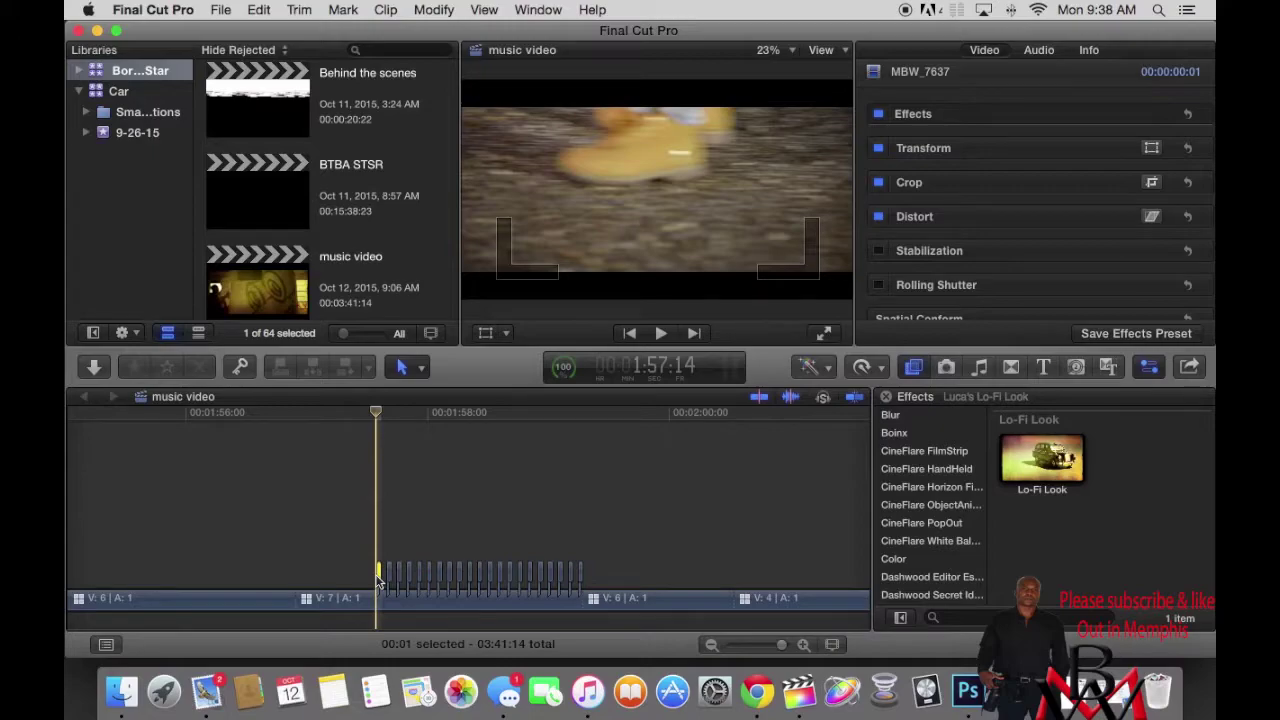
pyautogui.press('space')
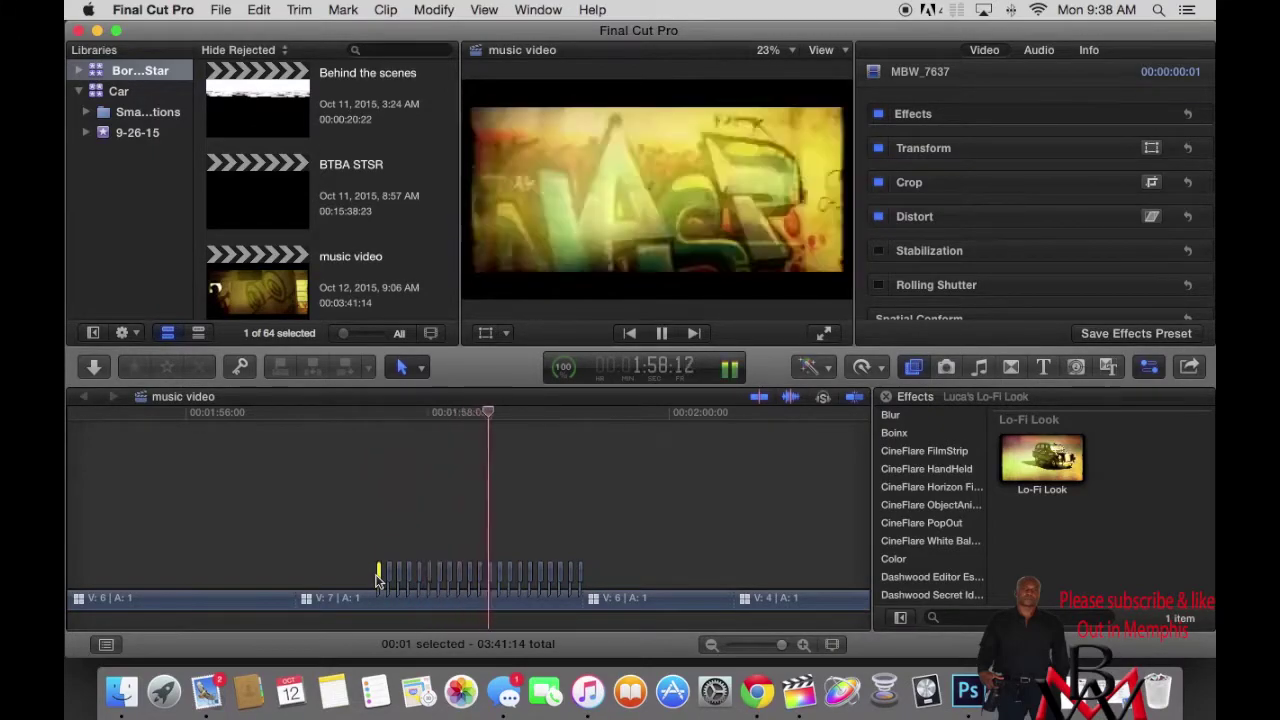
pyautogui.press('space')
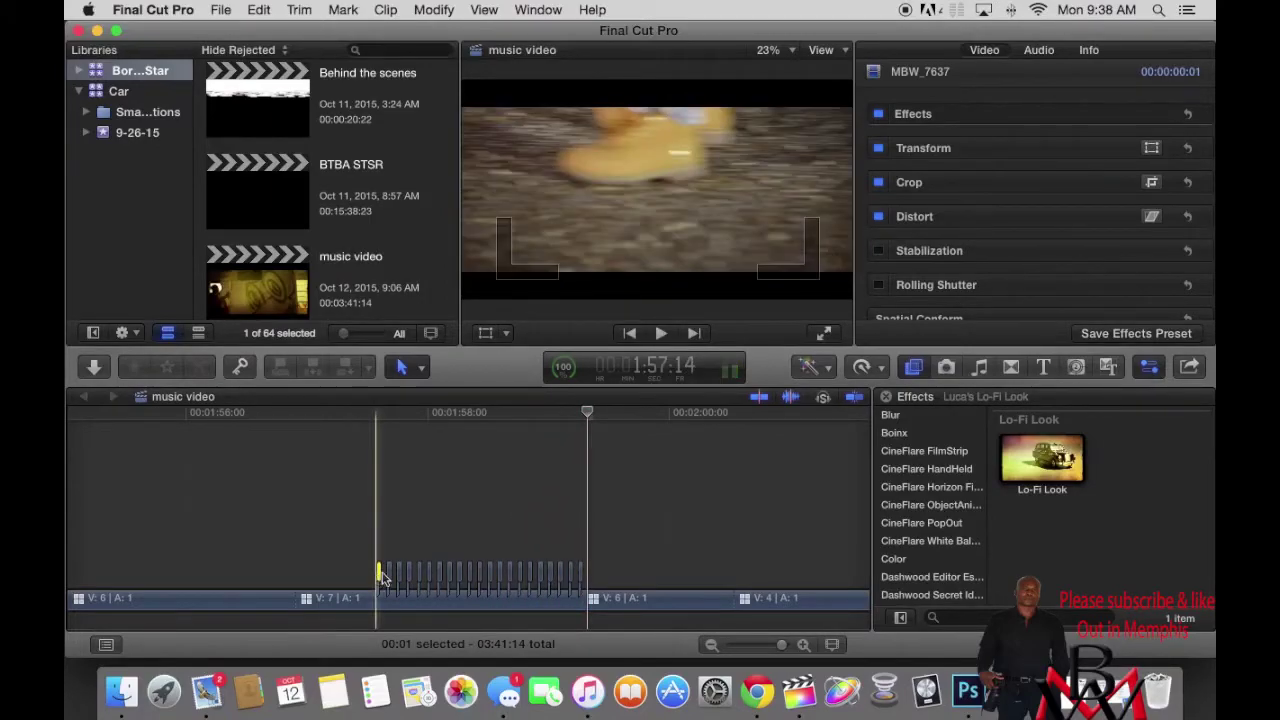
pyautogui.press('space')
pyautogui.hscroll(-2, 380, 578)
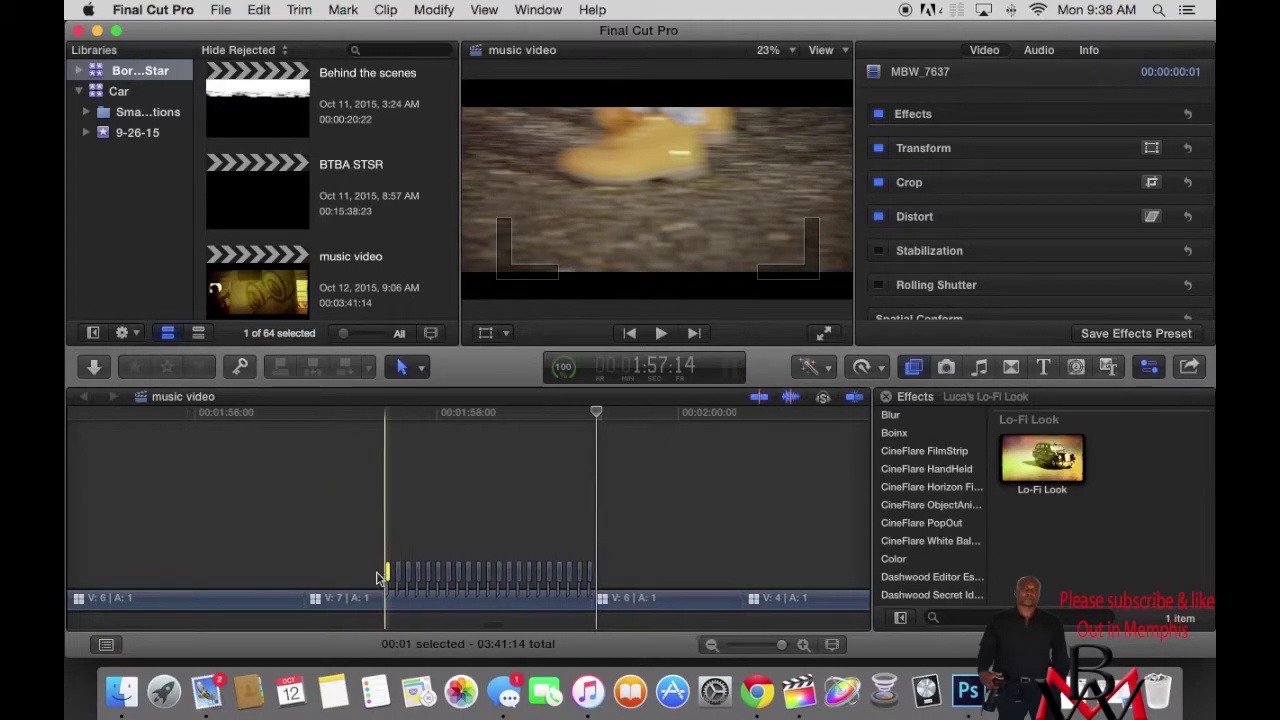
pyautogui.press('space')
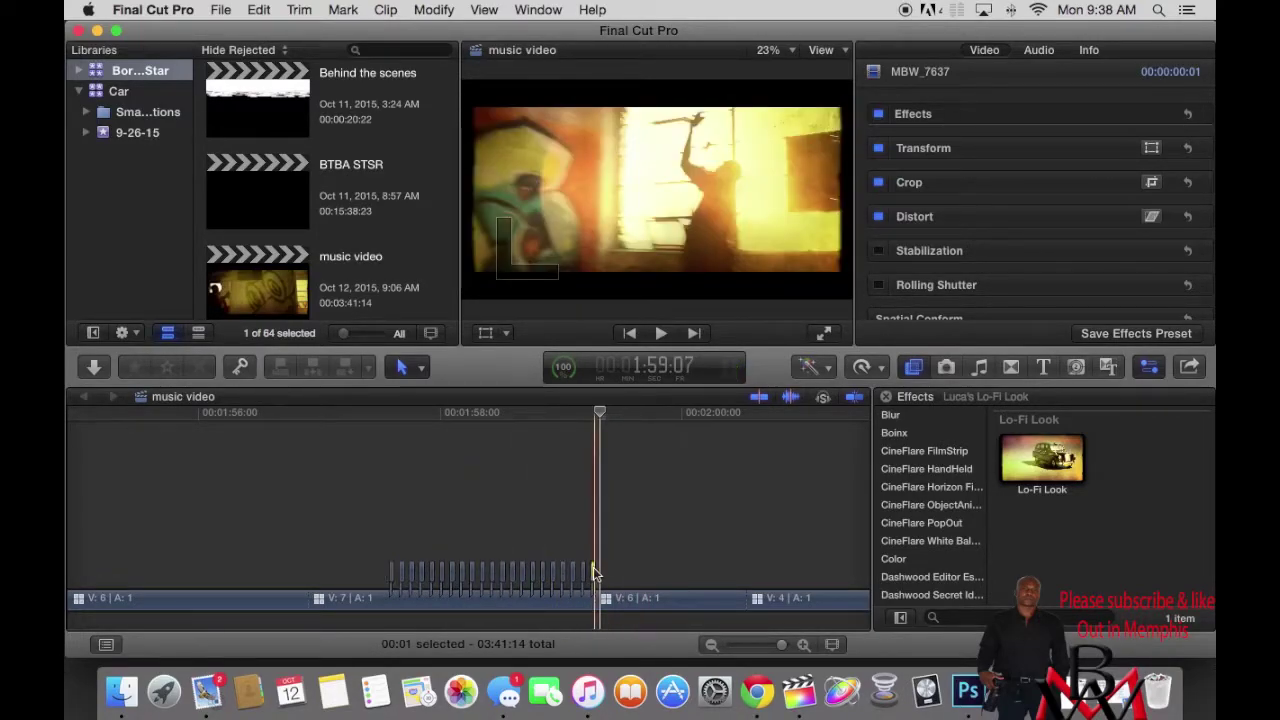
# Step: Extend the last one-frame MBW_7637 clip in the cluster to 13 frames and blade the extension into one-frame pieces
pyautogui.click(803, 645)
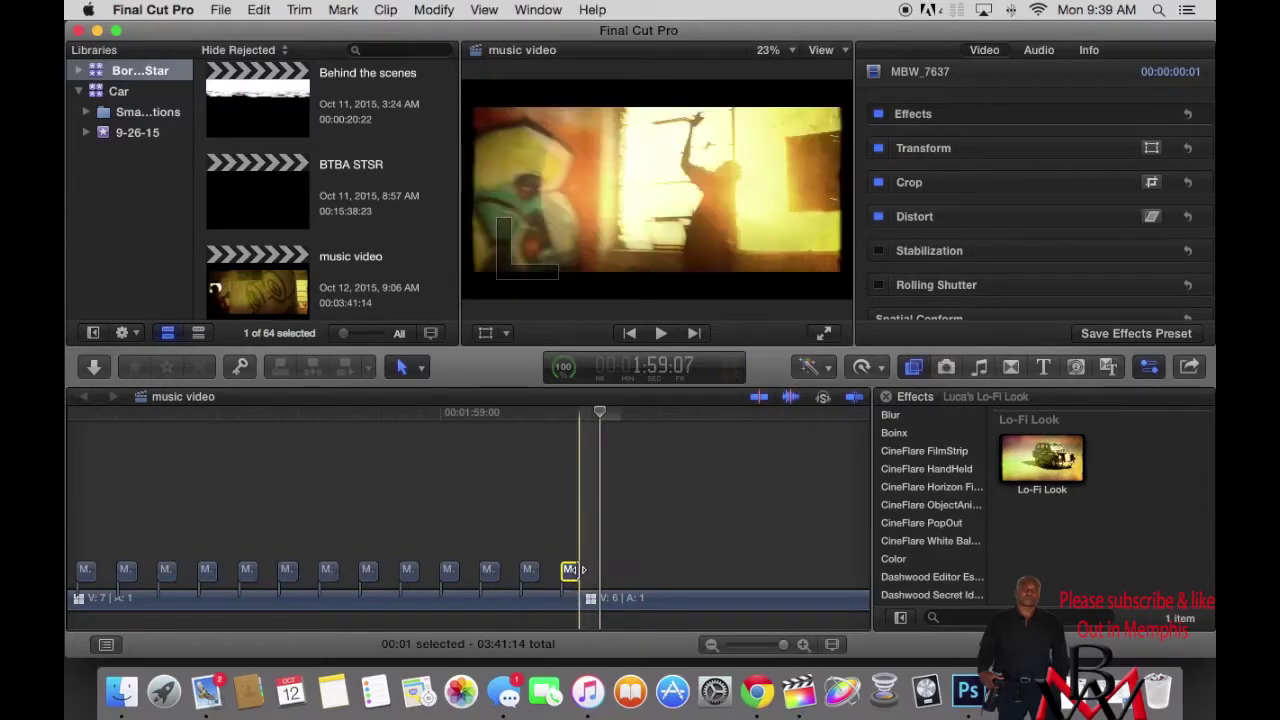
pyautogui.moveTo(581, 569); pyautogui.dragTo(819, 563)
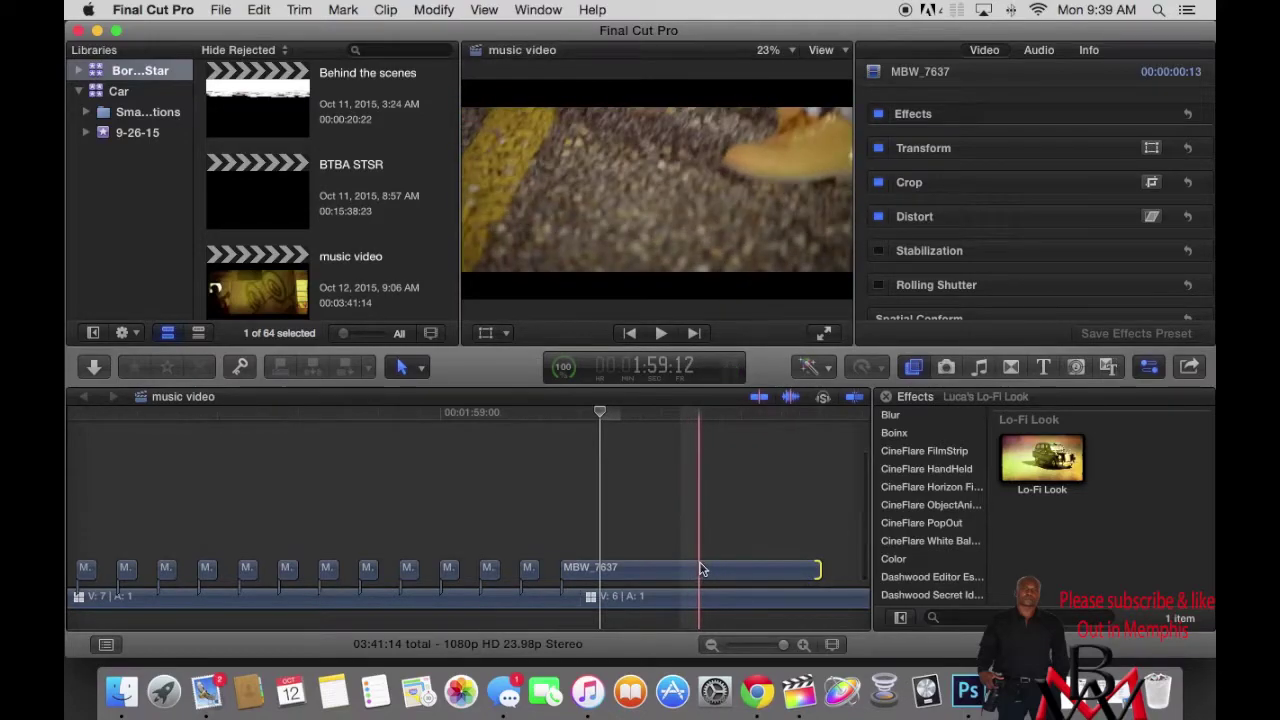
pyautogui.press('r')
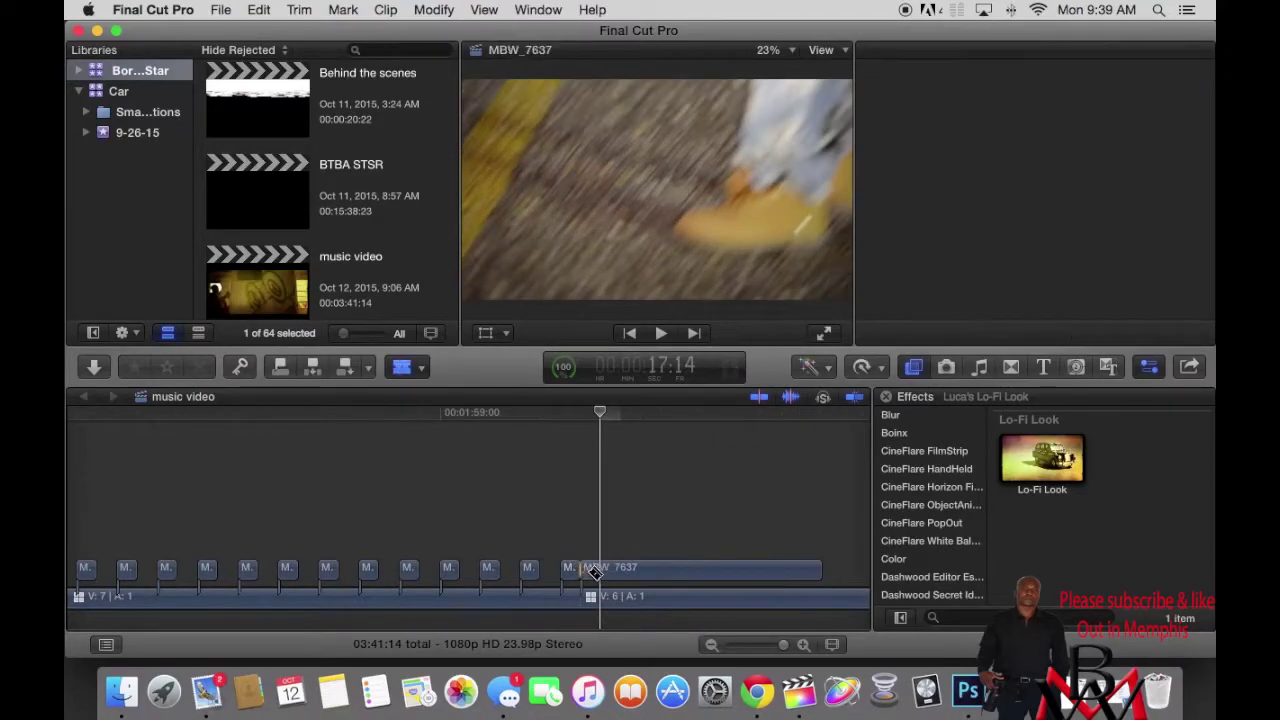
pyautogui.click(594, 571)
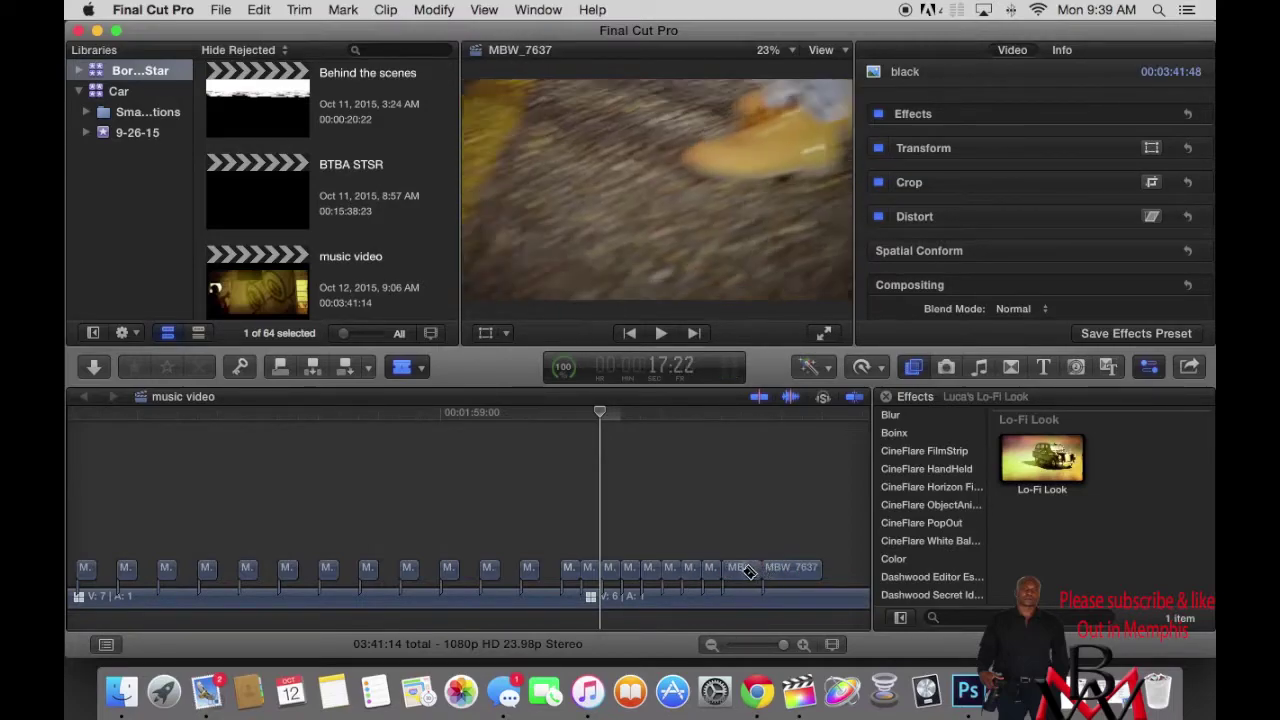
pyautogui.press('super+z')
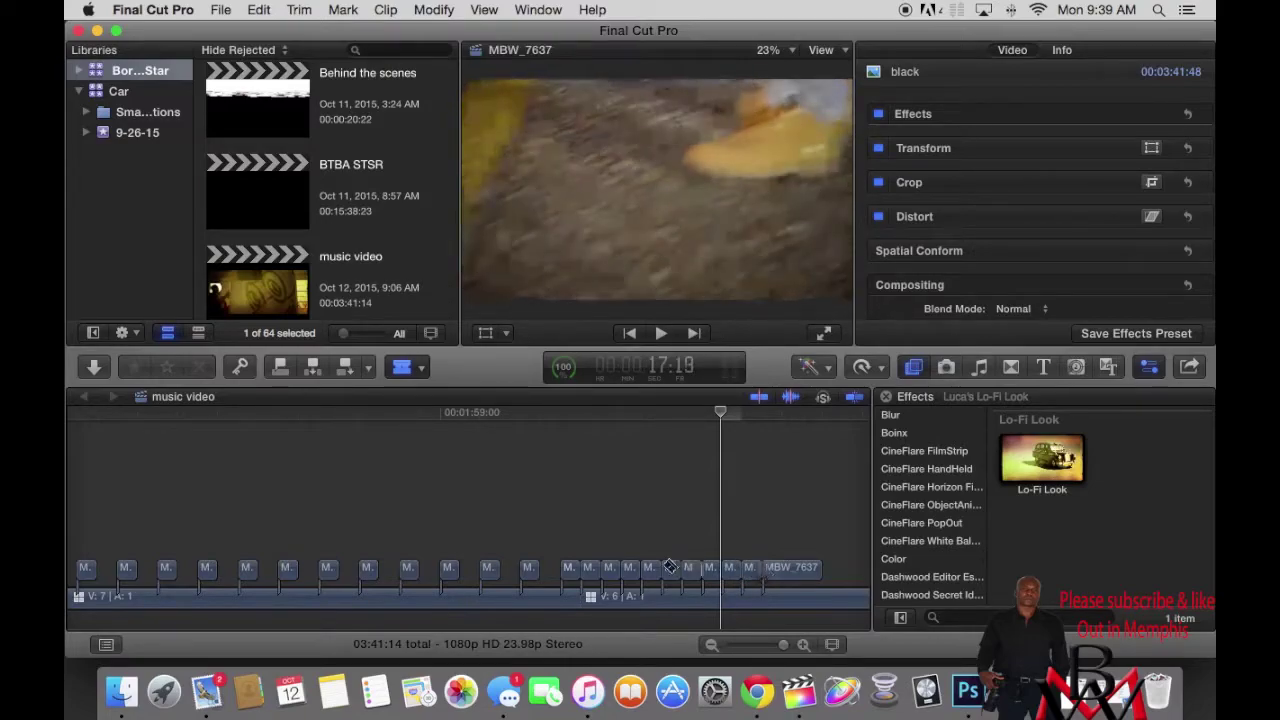
# Step: Delete every other piece of the bladed MBW_7637 clip, including the longer leftover piece at its end
pyautogui.click(794, 570)
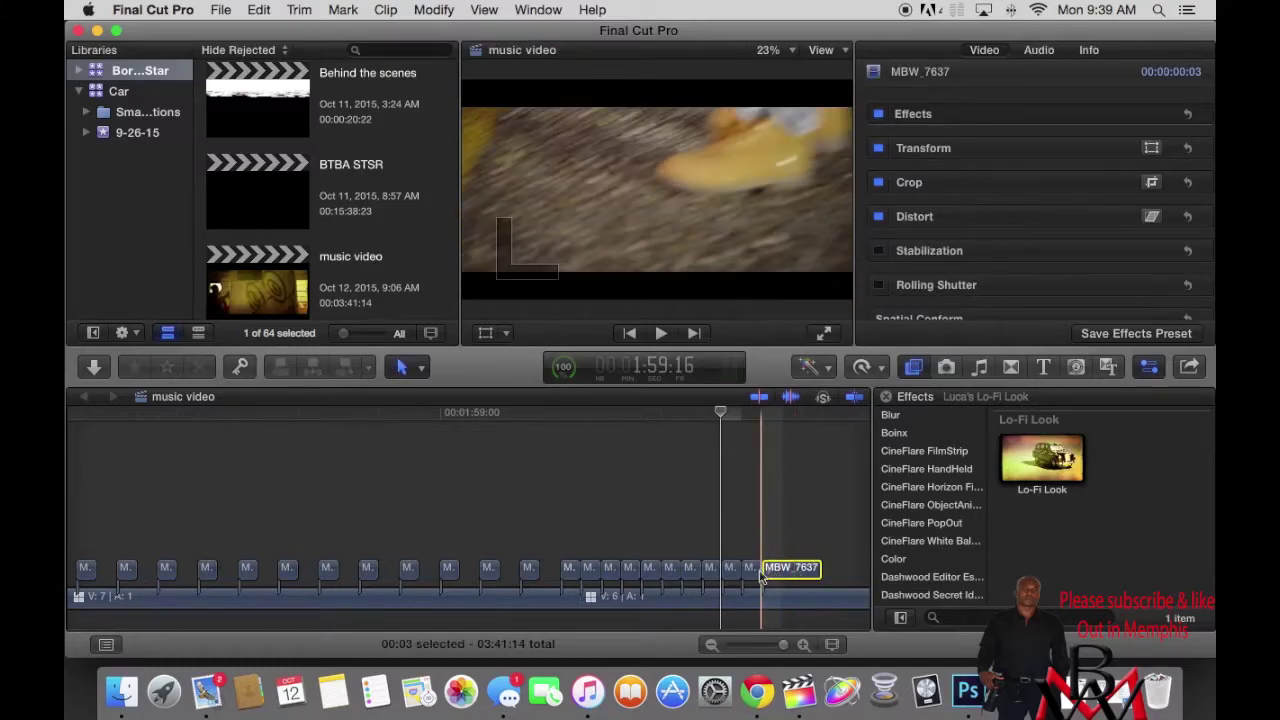
pyautogui.hscroll(1, 740, 578)
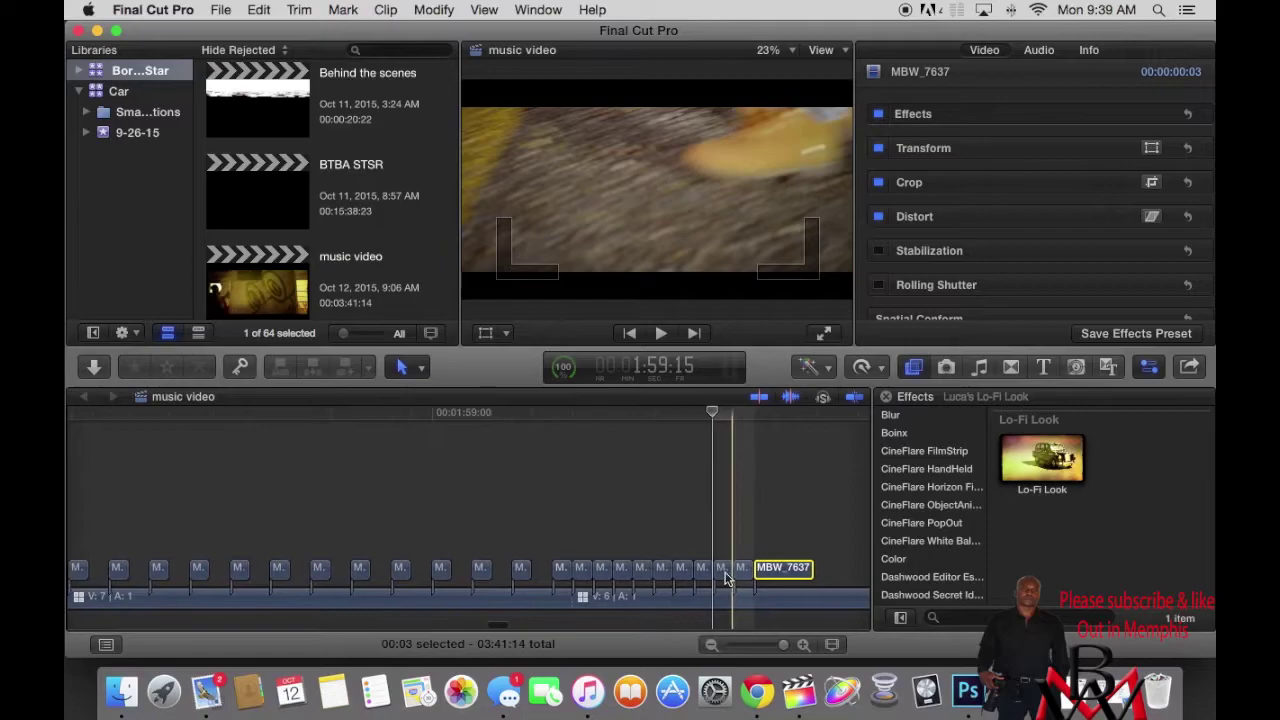
pyautogui.keyDown('super'); pyautogui.click(682, 569); pyautogui.keyUp('super')
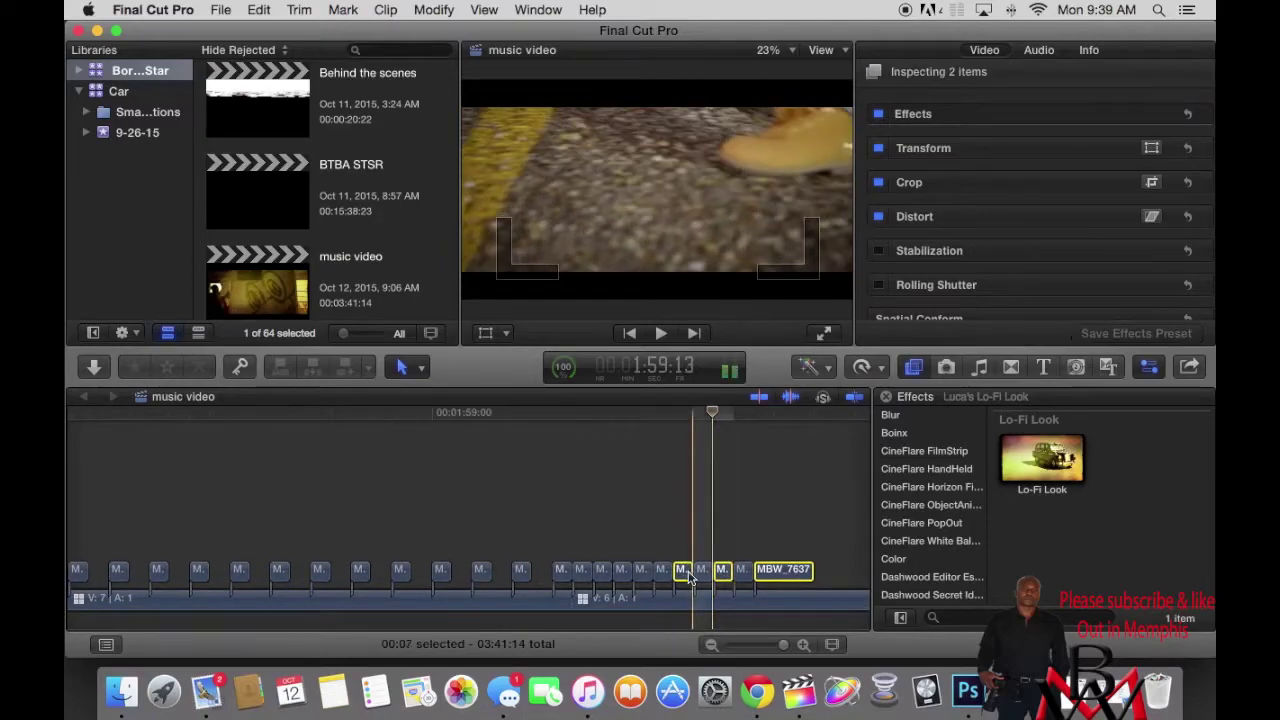
pyautogui.keyDown('super'); pyautogui.click(643, 574); pyautogui.keyUp('super')
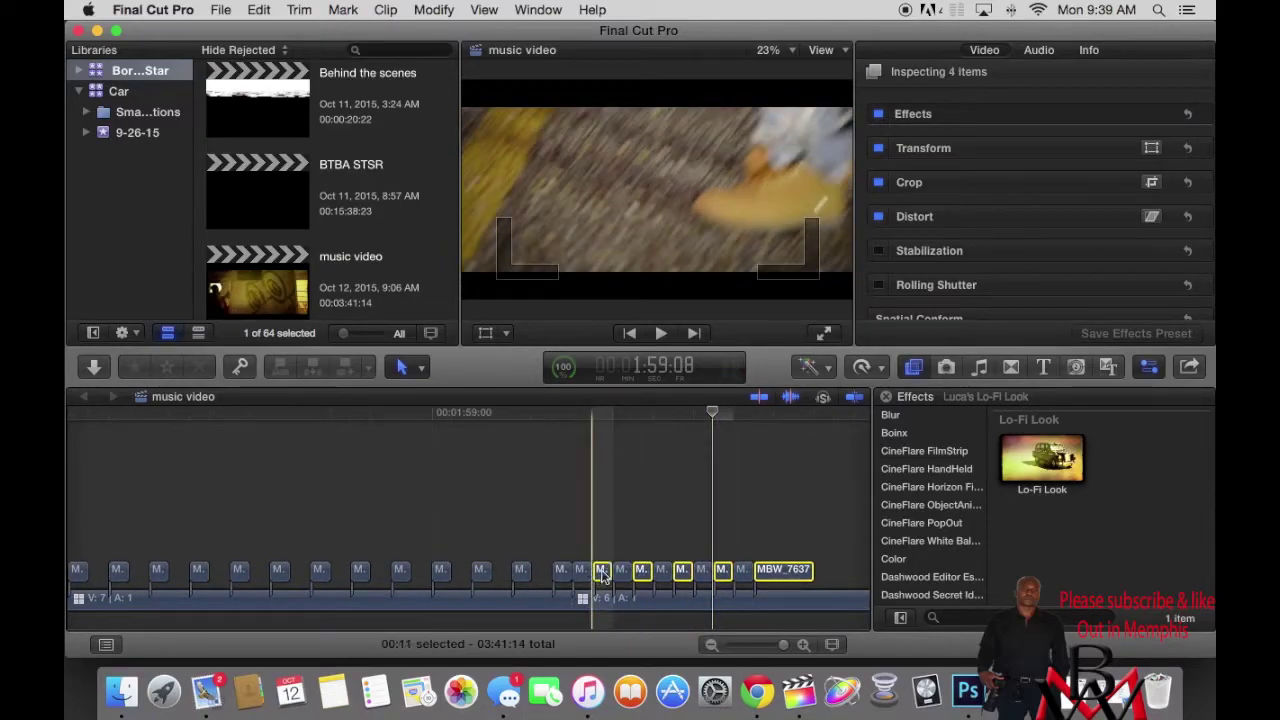
pyautogui.keyDown('super'); pyautogui.click(563, 574); pyautogui.keyUp('super')
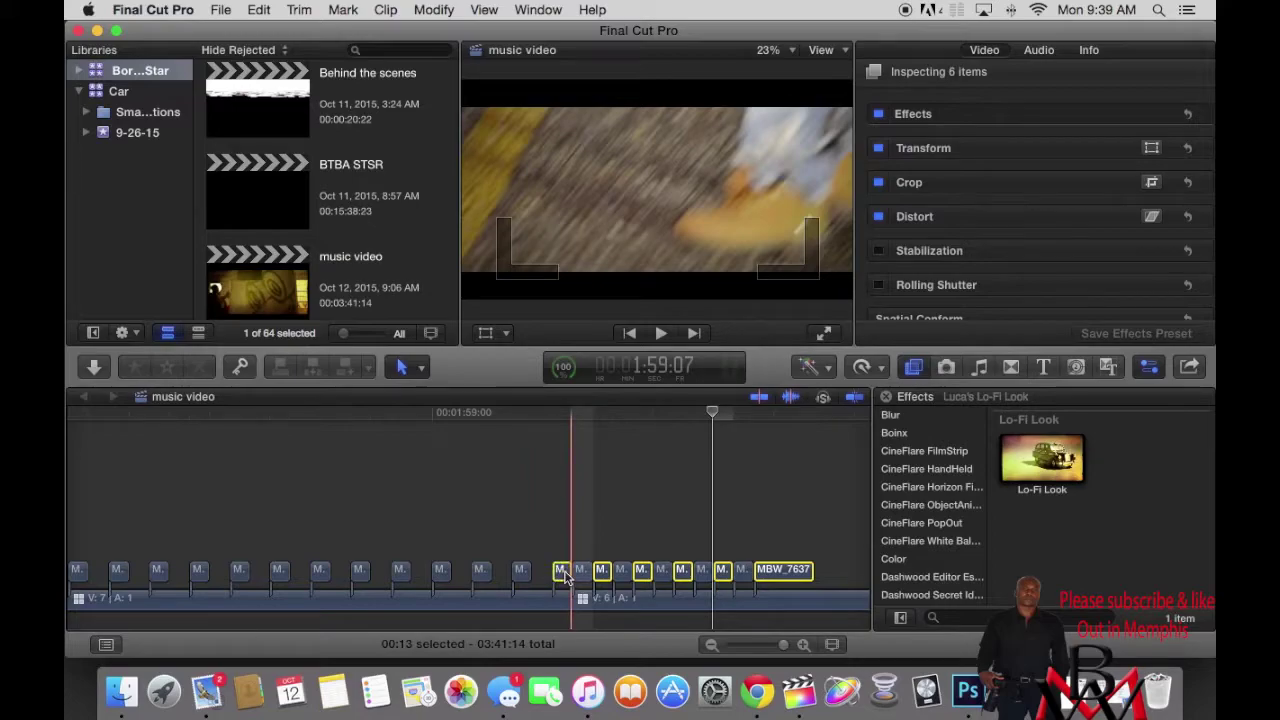
pyautogui.press('Delete')
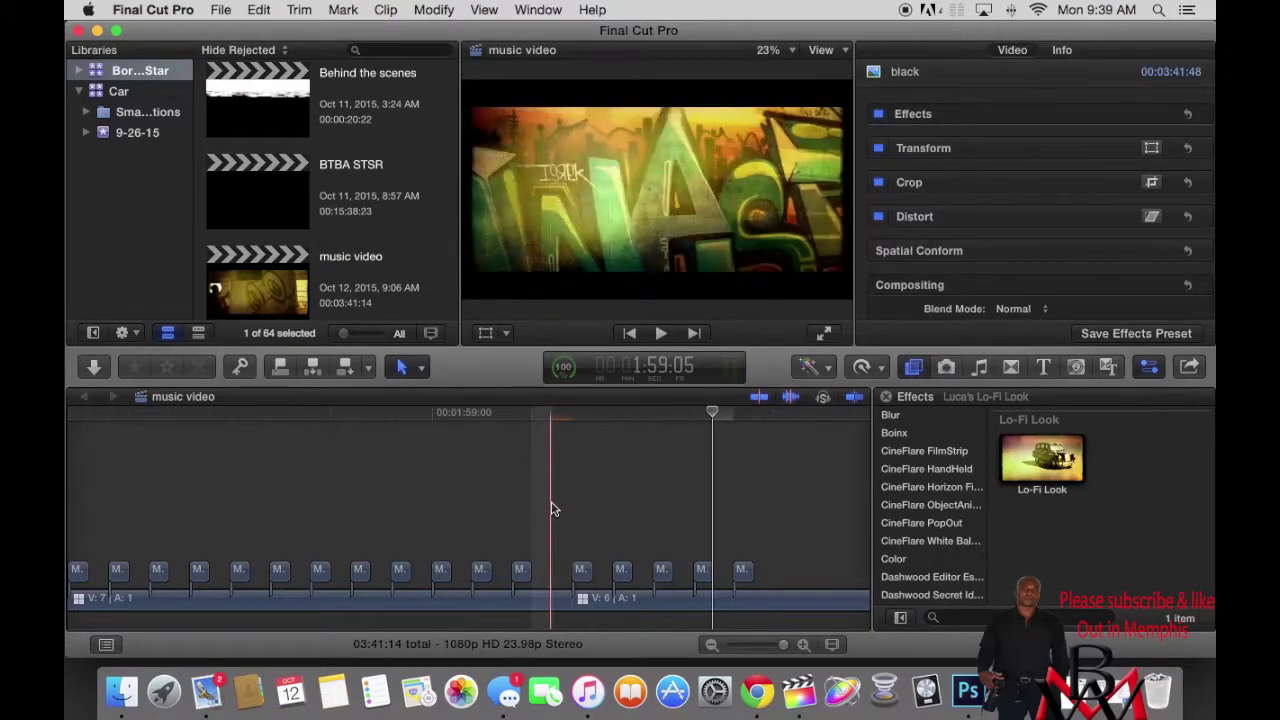
# Step: Play the alternating one-frame pieces from about 01:59:05 to check the added flashes
pyautogui.press('space')
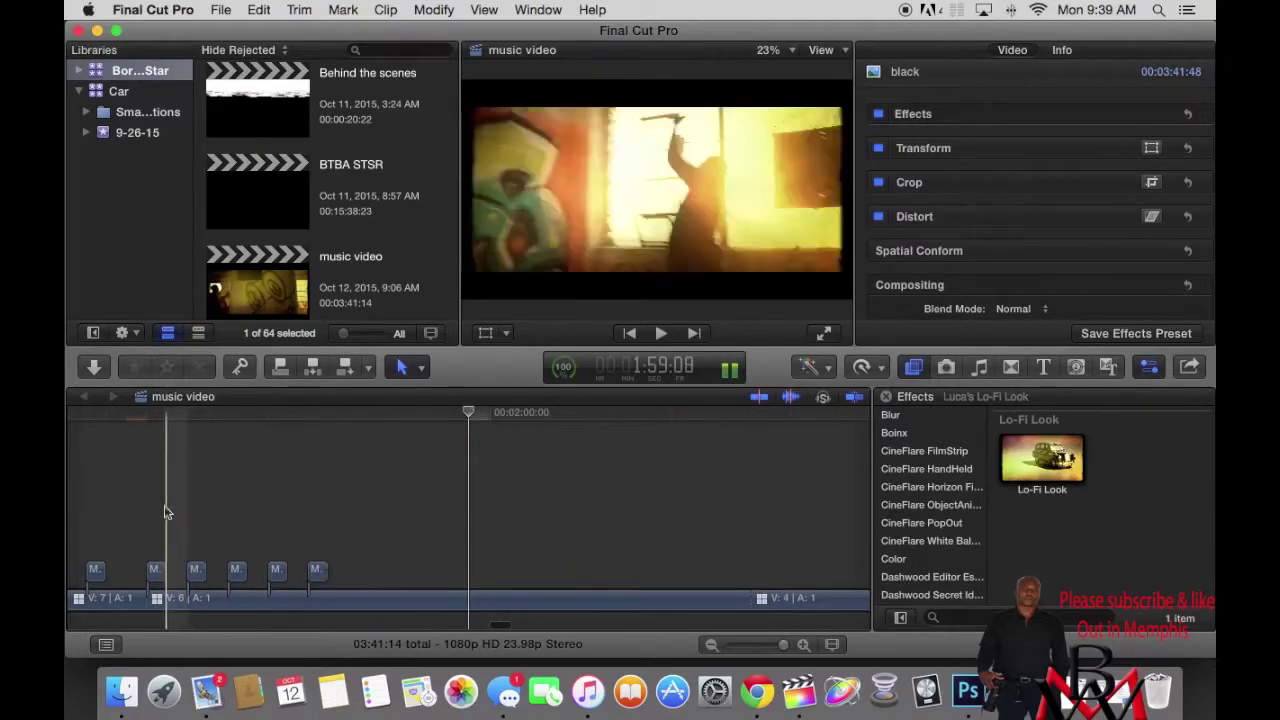
pyautogui.press('space')
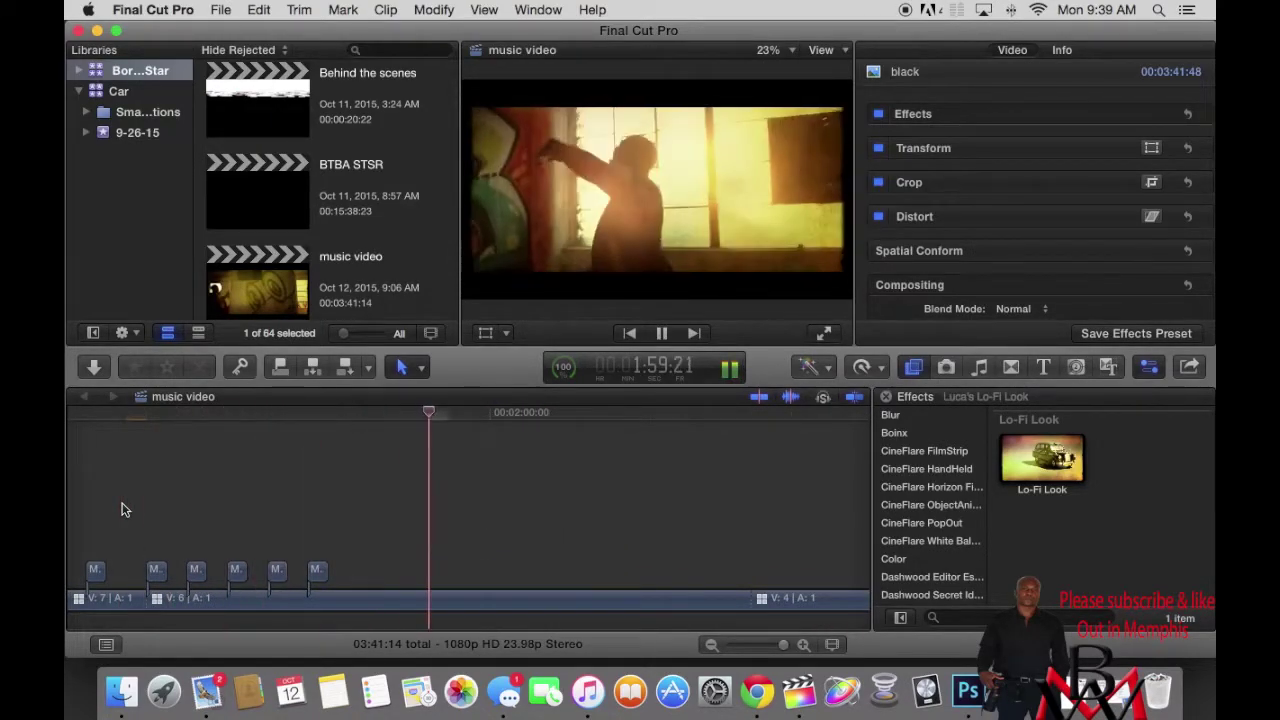
pyautogui.press('space')
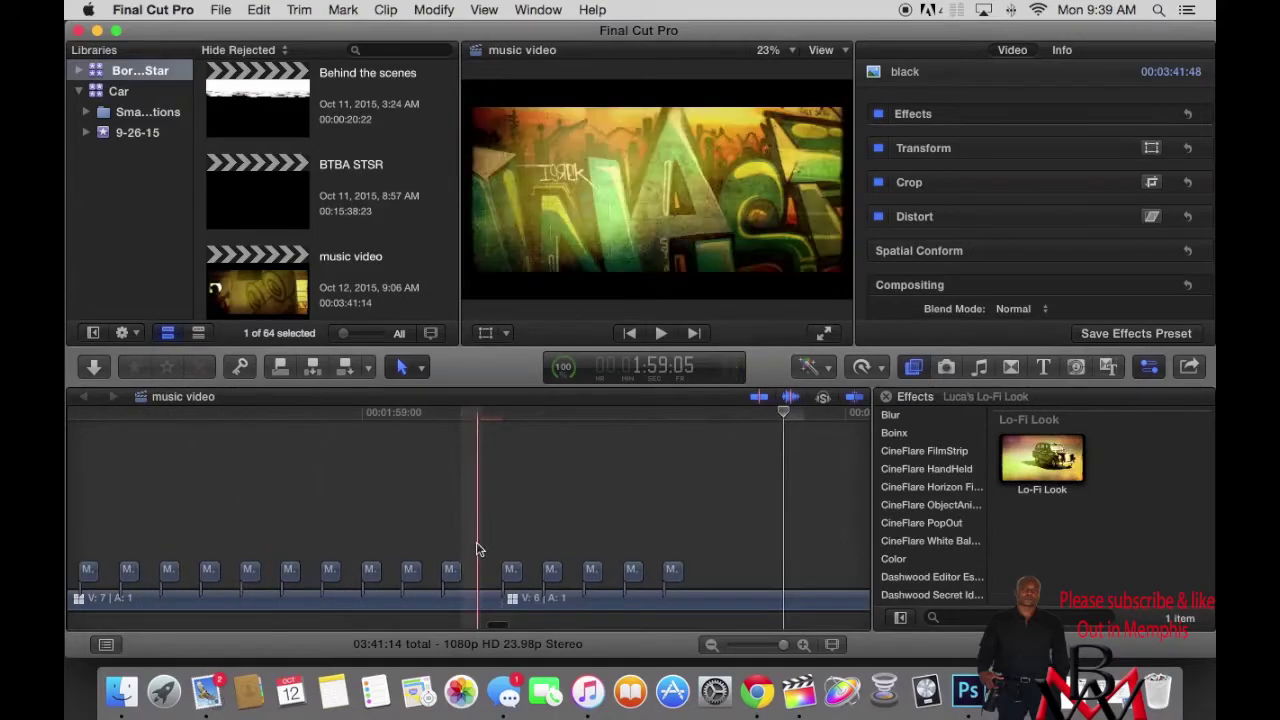
# Step: Undo the deletion, the blade cuts and the extension of the last one-frame MBW_7637 clip
pyautogui.press('super+z')
pyautogui.press('super+z')
pyautogui.press('super+z')
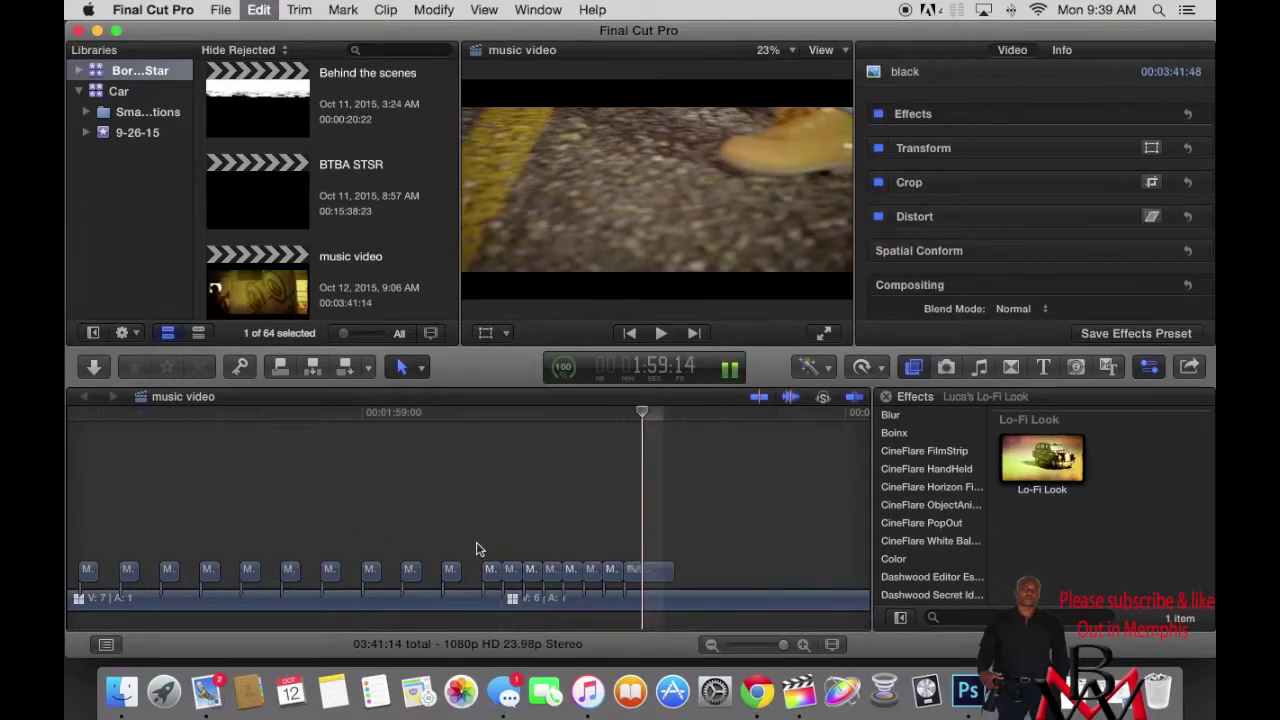
pyautogui.press('super+z')
pyautogui.press('super+z')
pyautogui.press('super+z')
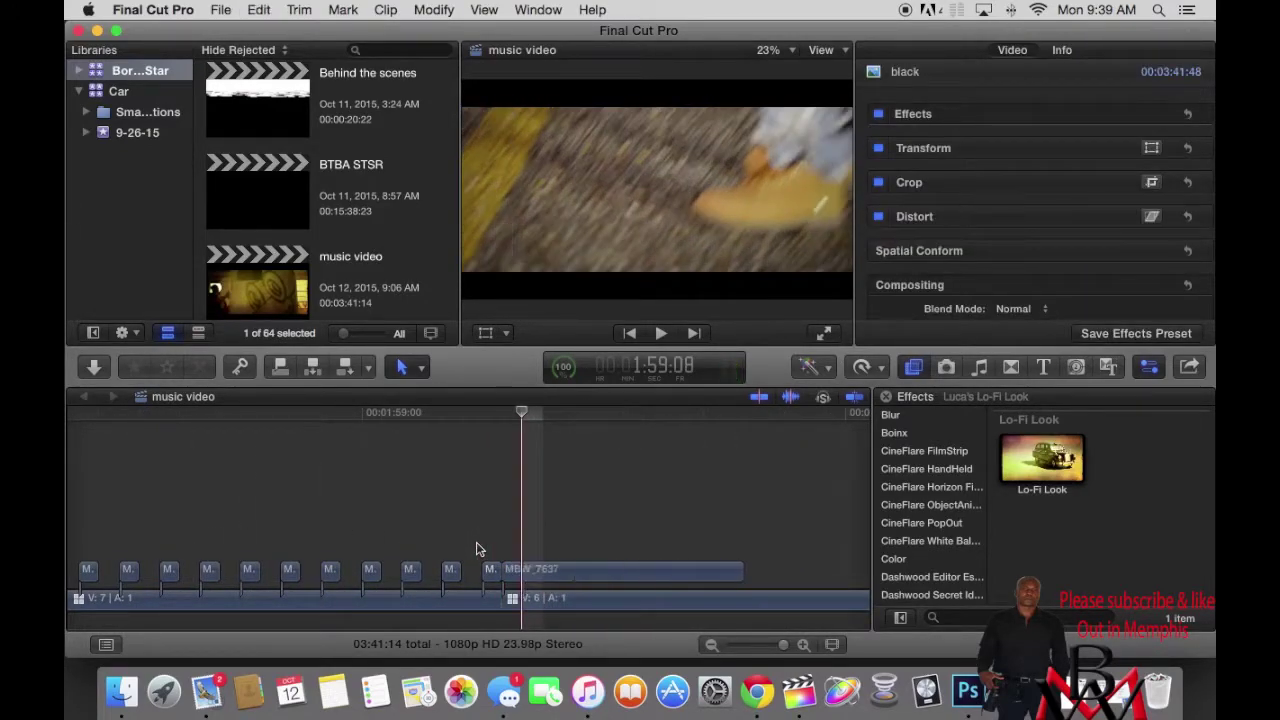
pyautogui.press('super+z')
pyautogui.press('super+z')
pyautogui.press('super+z')
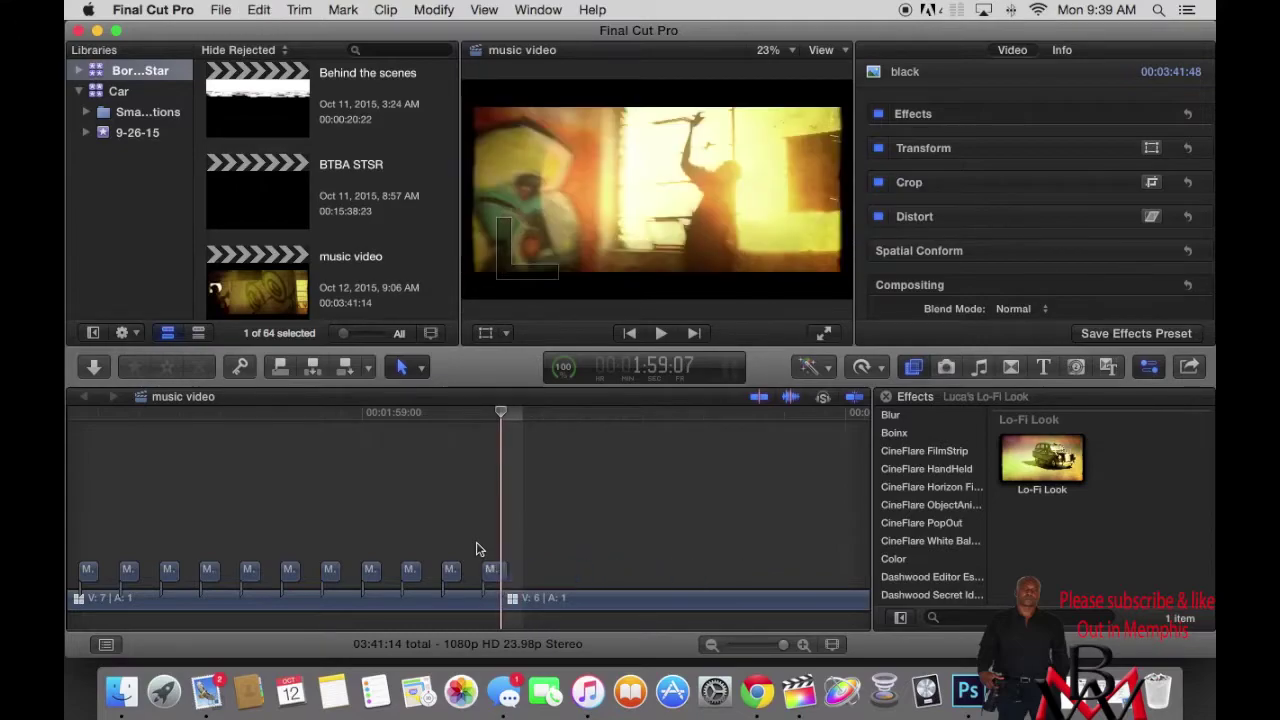
pyautogui.press('super+z')
pyautogui.press('super+z')
pyautogui.press('super+z')
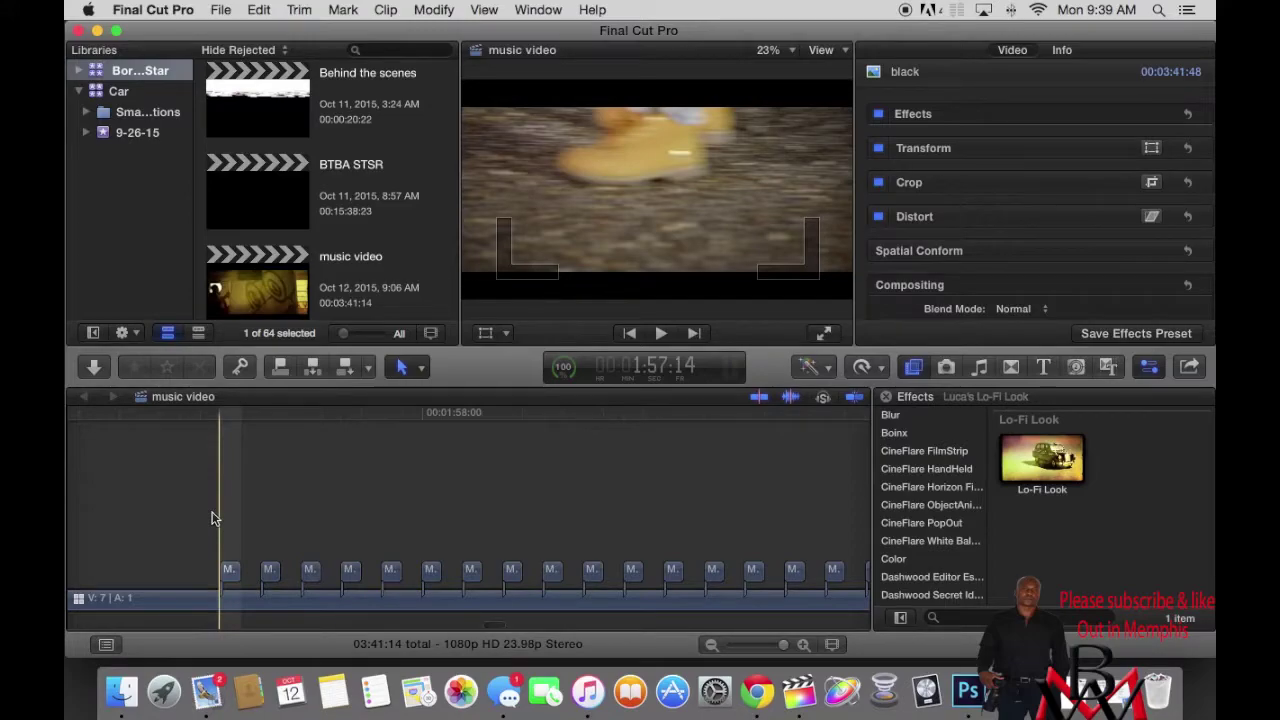
# Step: Play through the original cluster of one-frame clips from 01:57:14 into the following multicam clip
pyautogui.press('space')
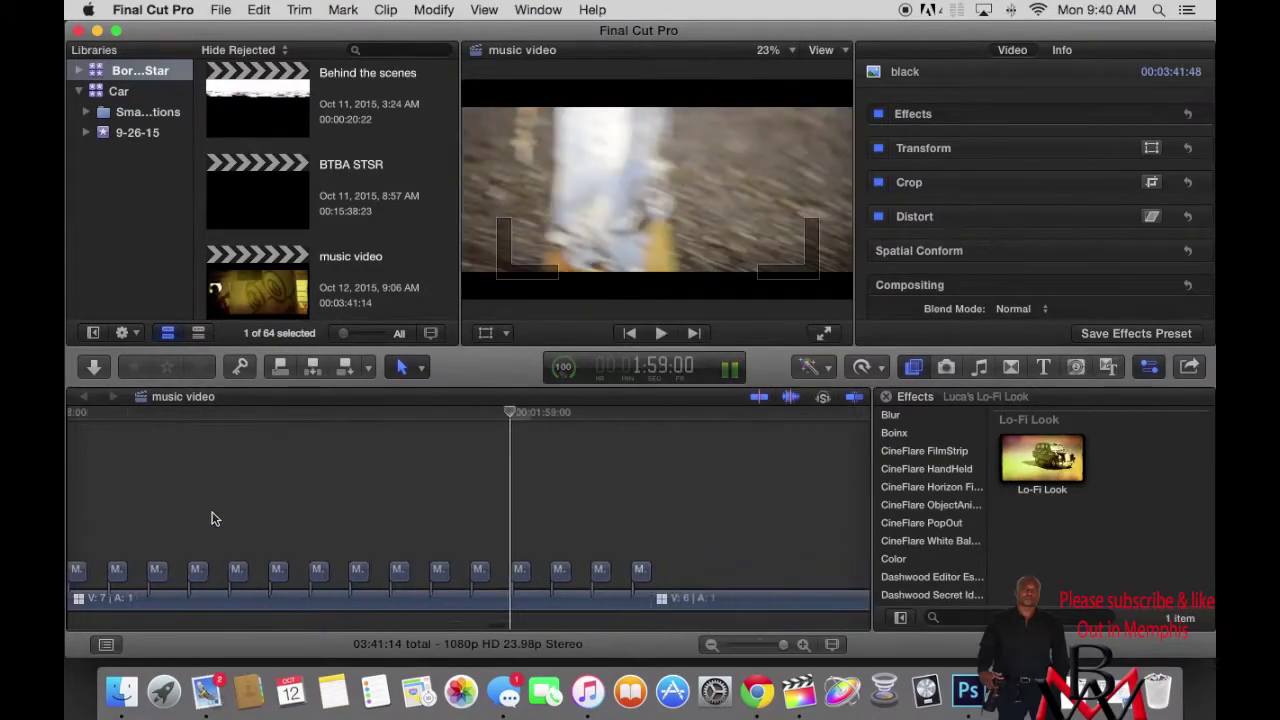
pyautogui.press('j')
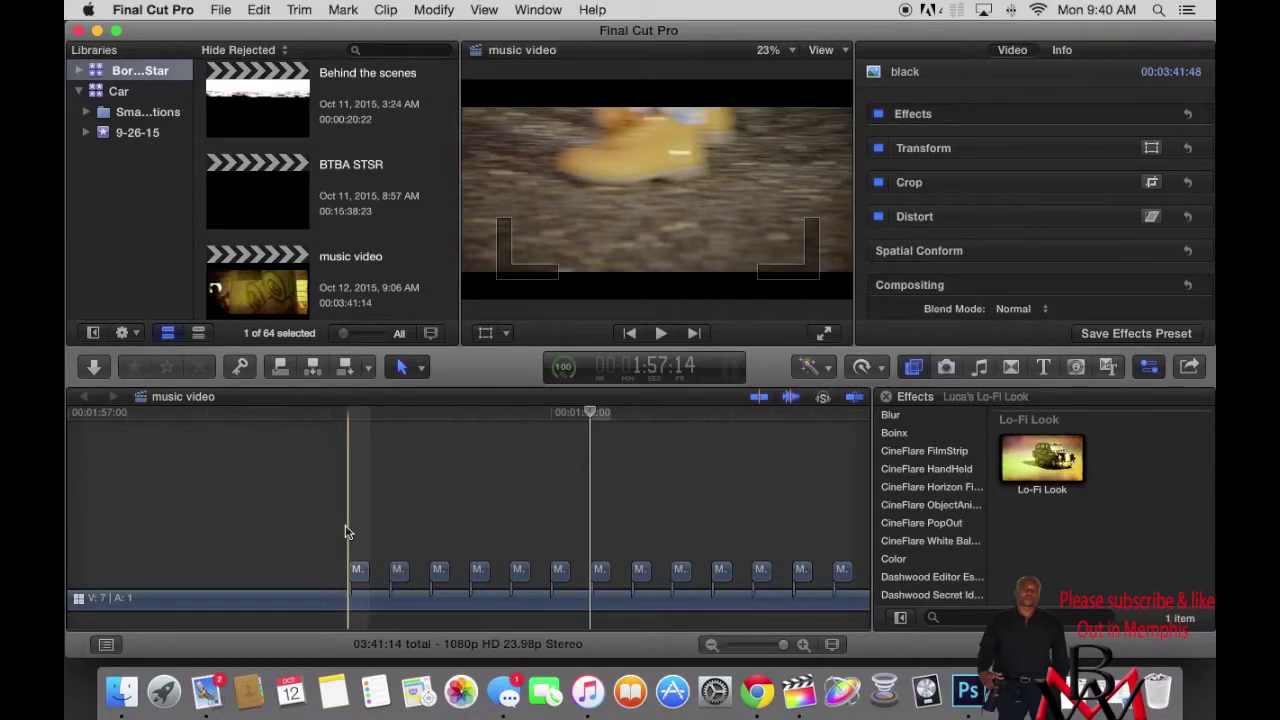
pyautogui.press('space')
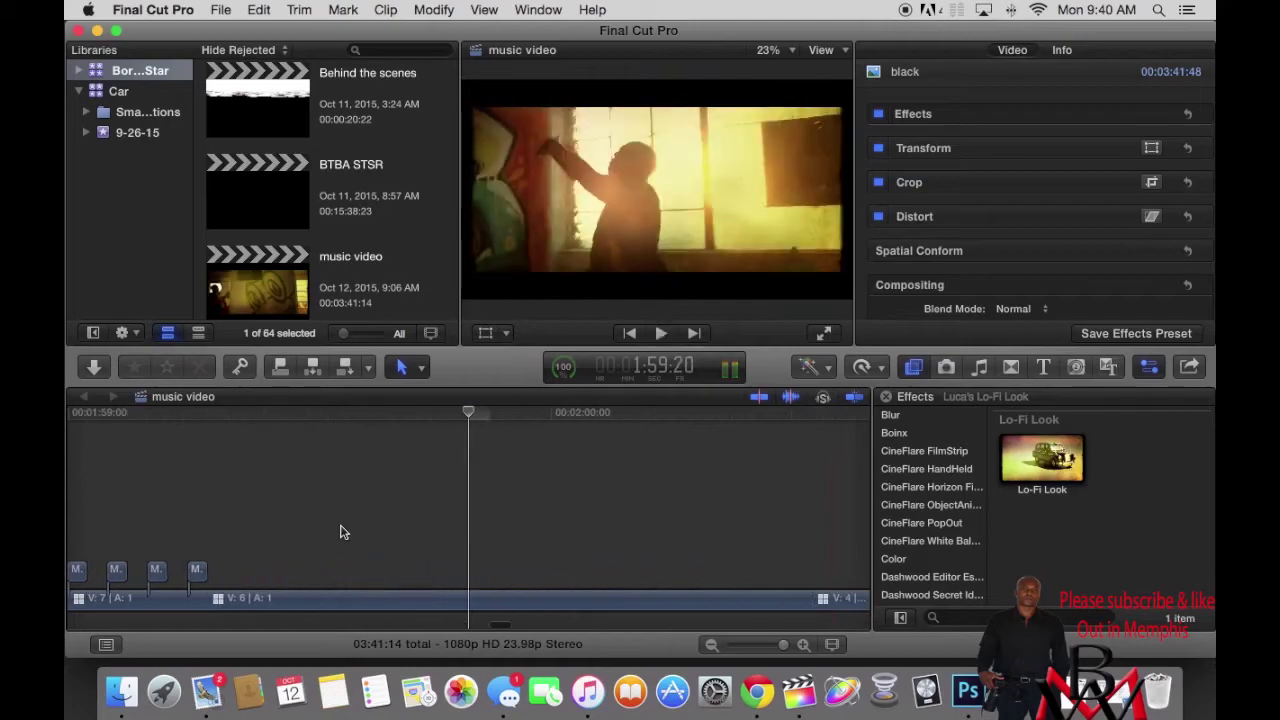
pyautogui.press('space')
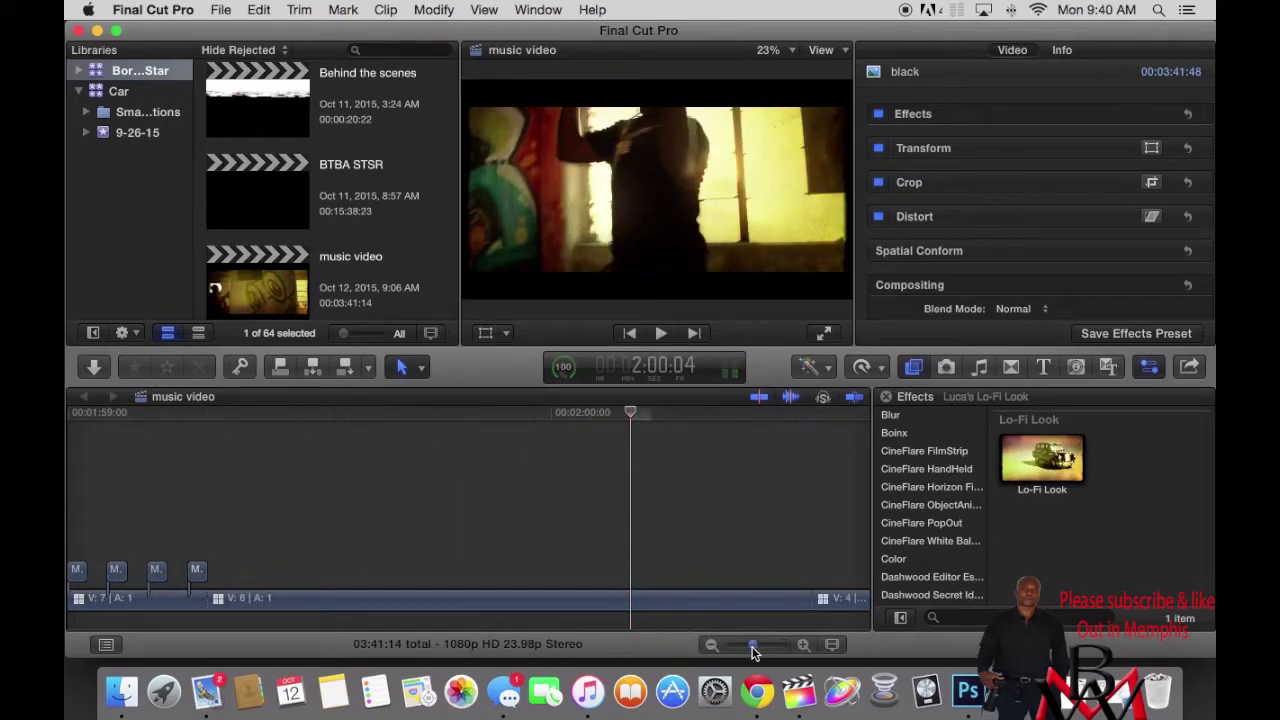
# Step: Fit the whole music video project in the timeline and play the later section from about 02:50:07
pyautogui.hotkey('shift', 'z')
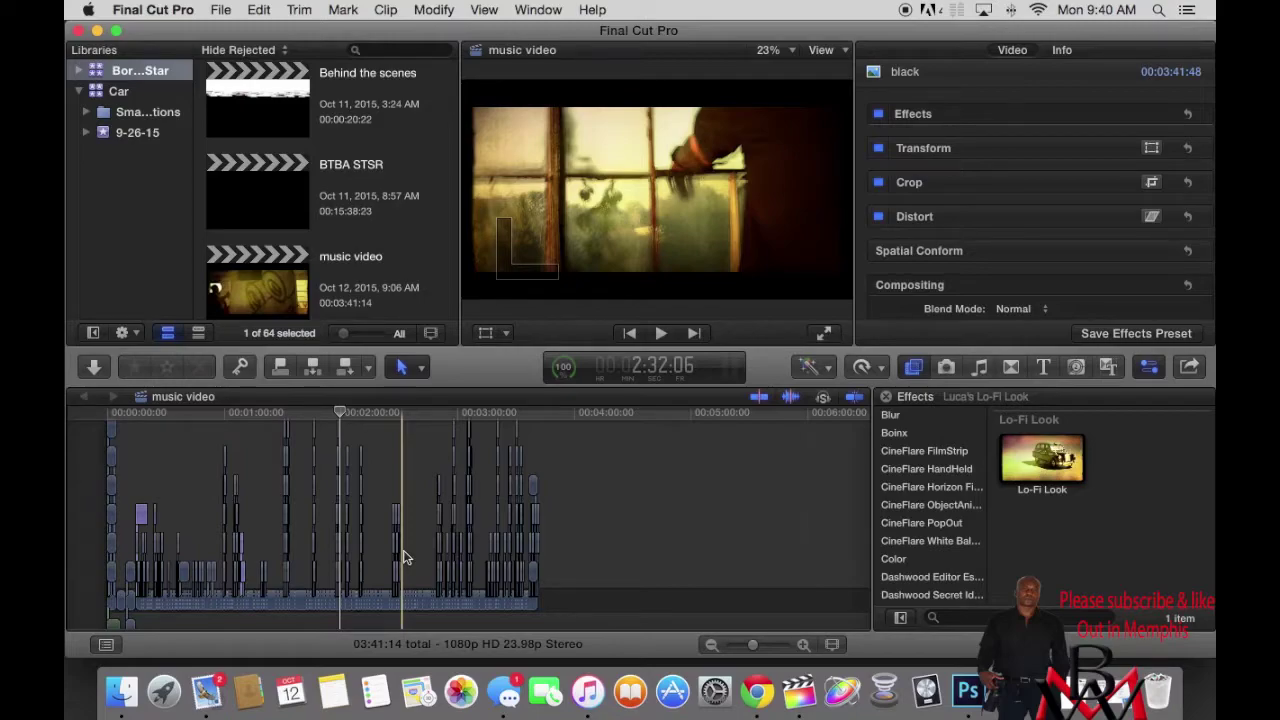
pyautogui.press('space')
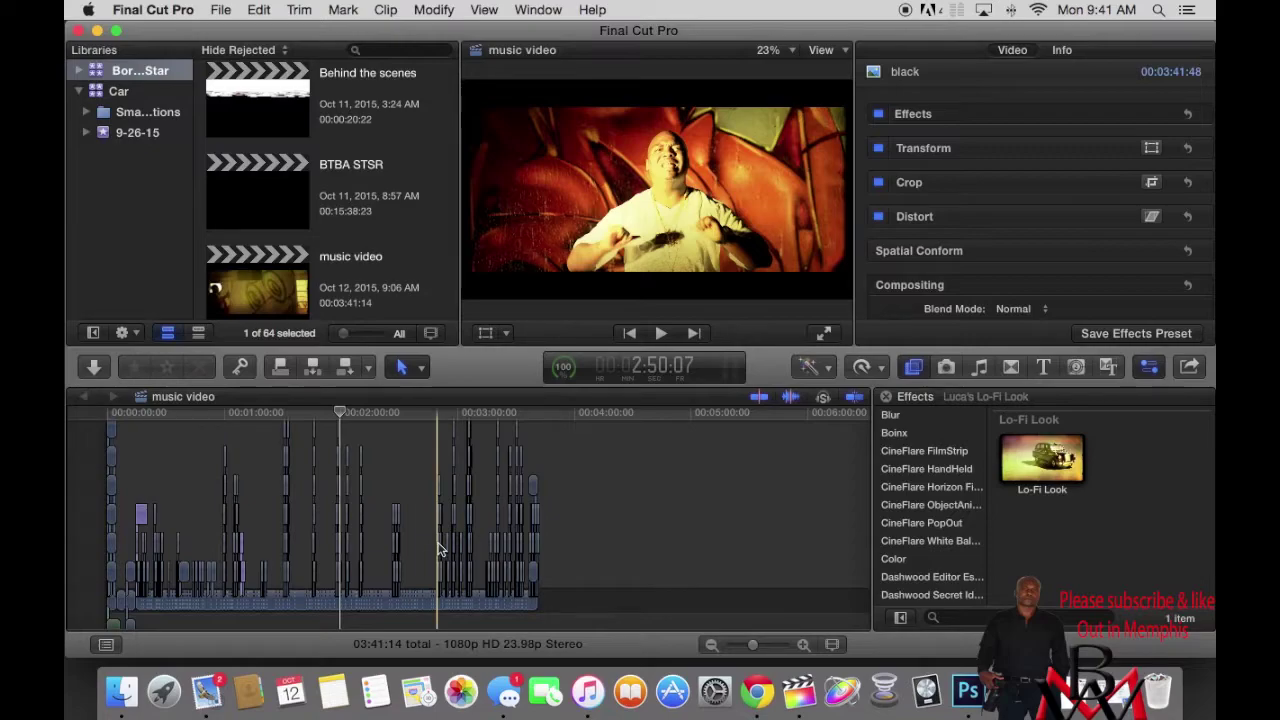
pyautogui.click(437, 548)
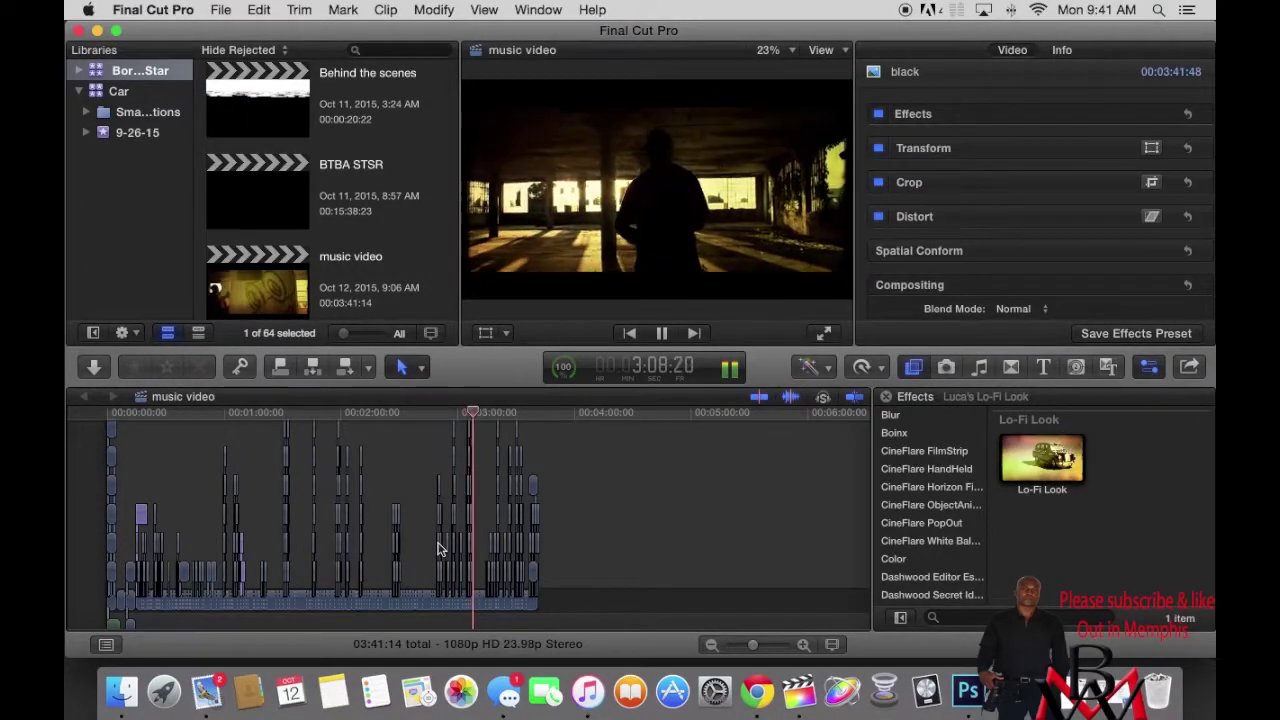
pyautogui.press('space')
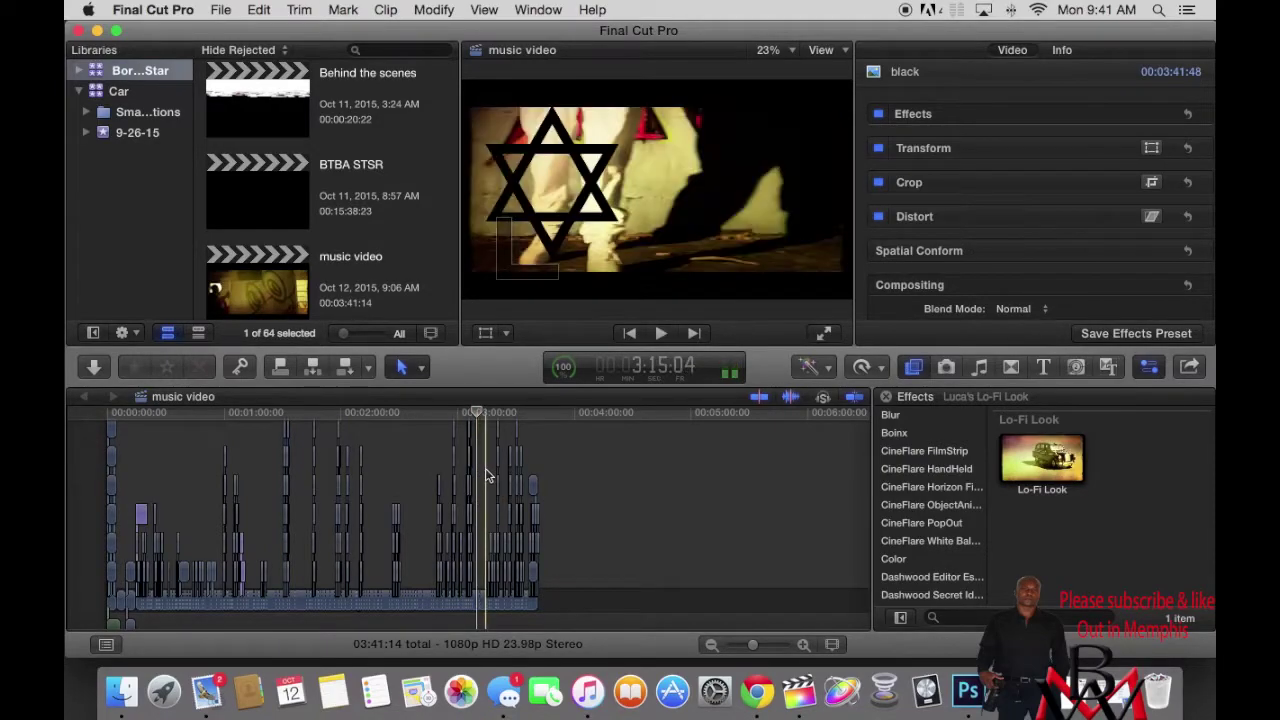
# Step: Browse the event's clips from the logo graphics to the raw footage, skimming shots such as DSC_3367, DSC_3368, MBW_7631, MBW_7634 and DSC_3371
pyautogui.scroll(-10, 275, 256)
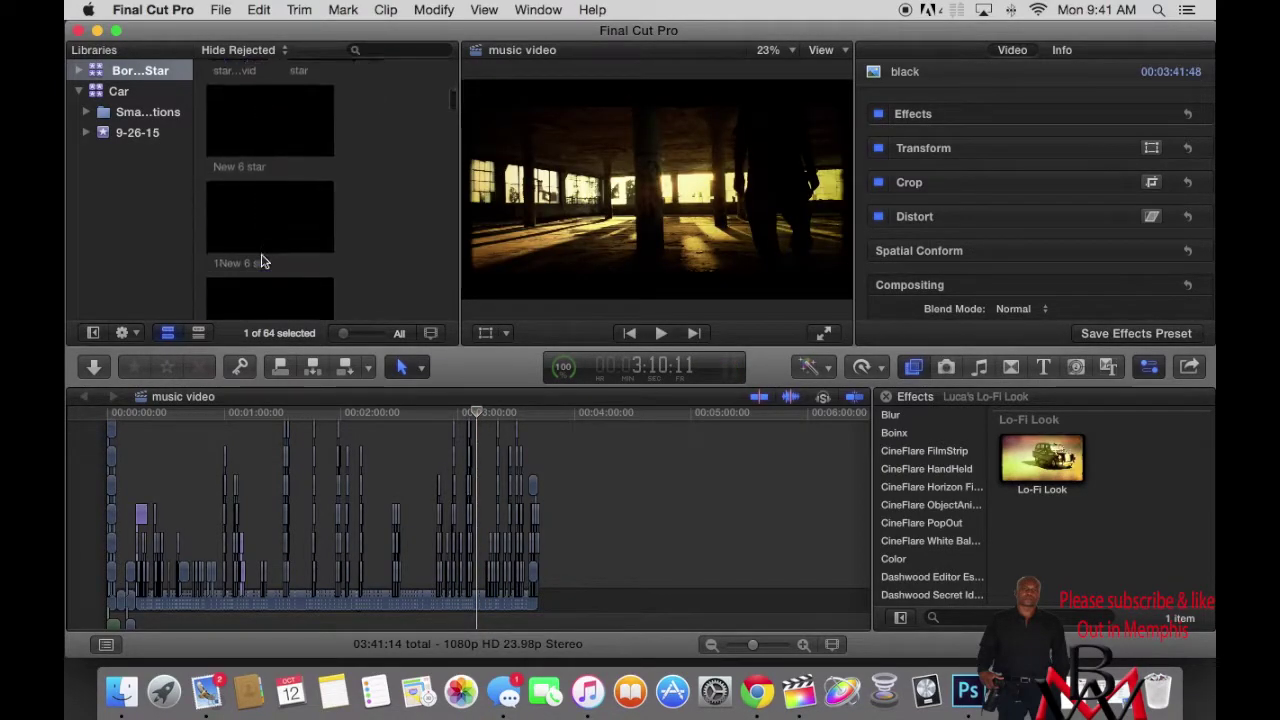
pyautogui.scroll(-5, 262, 261)
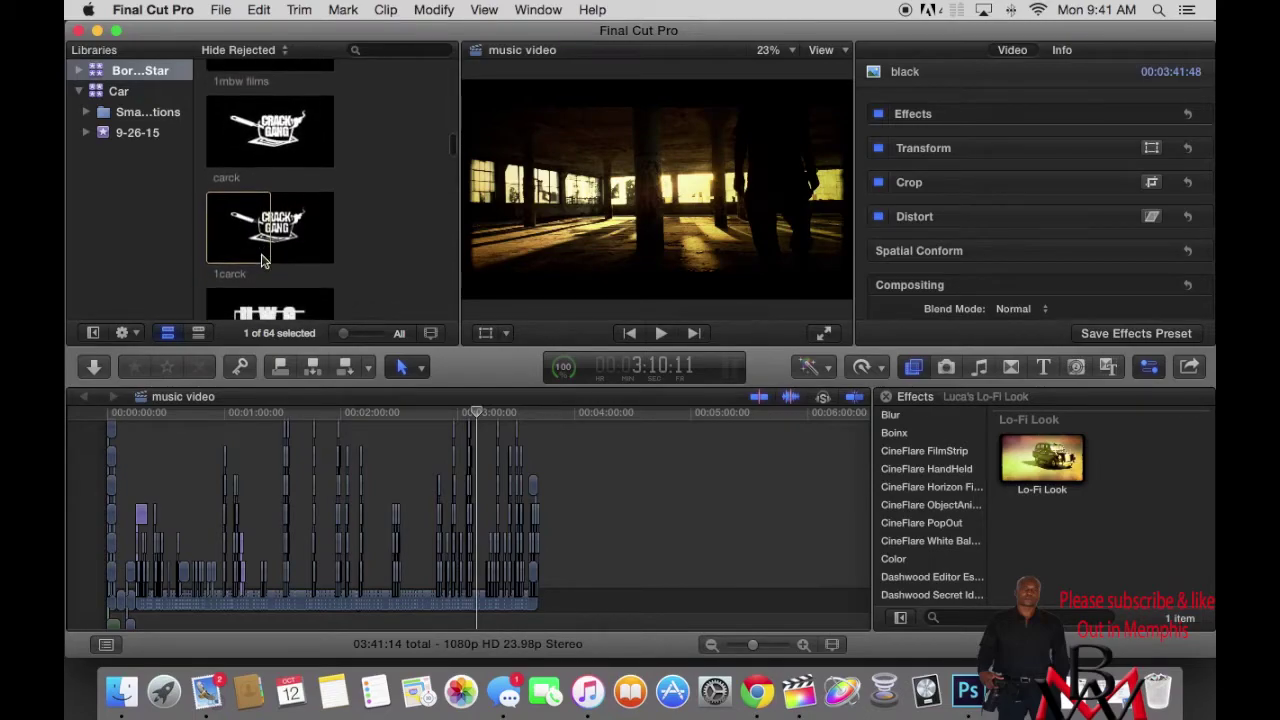
pyautogui.scroll(-4, 262, 261)
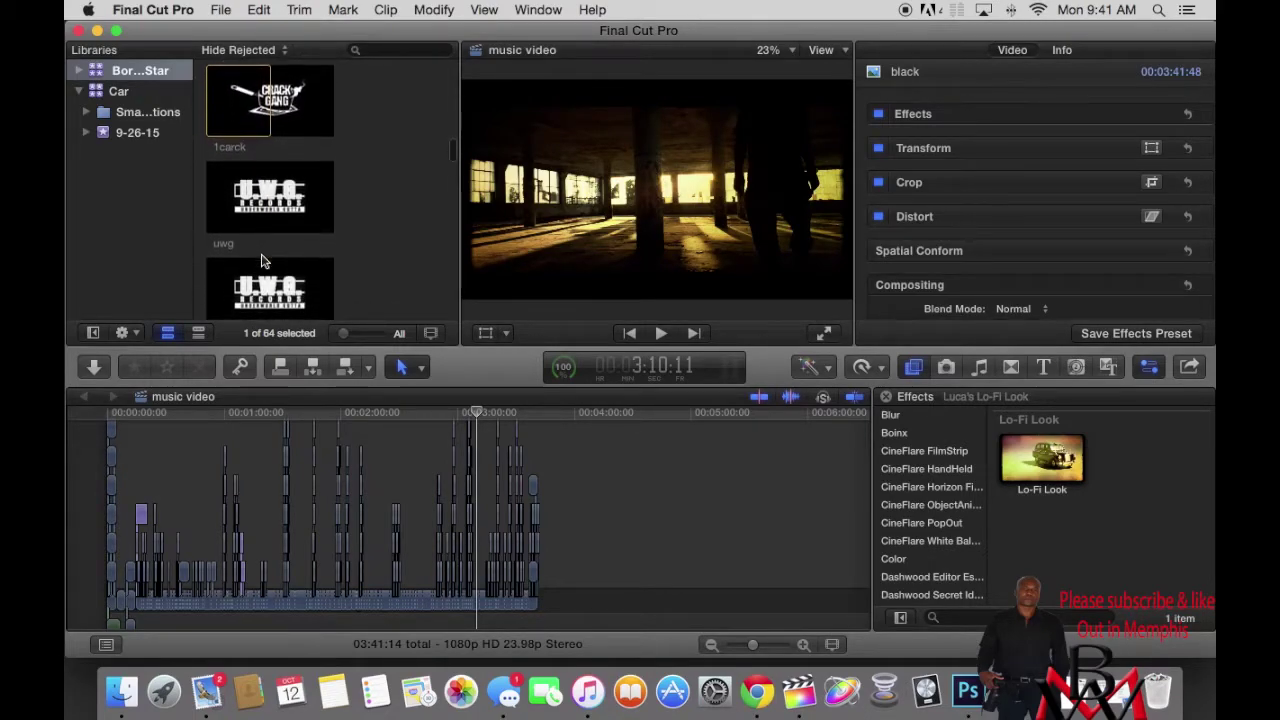
pyautogui.scroll(-10, 262, 259)
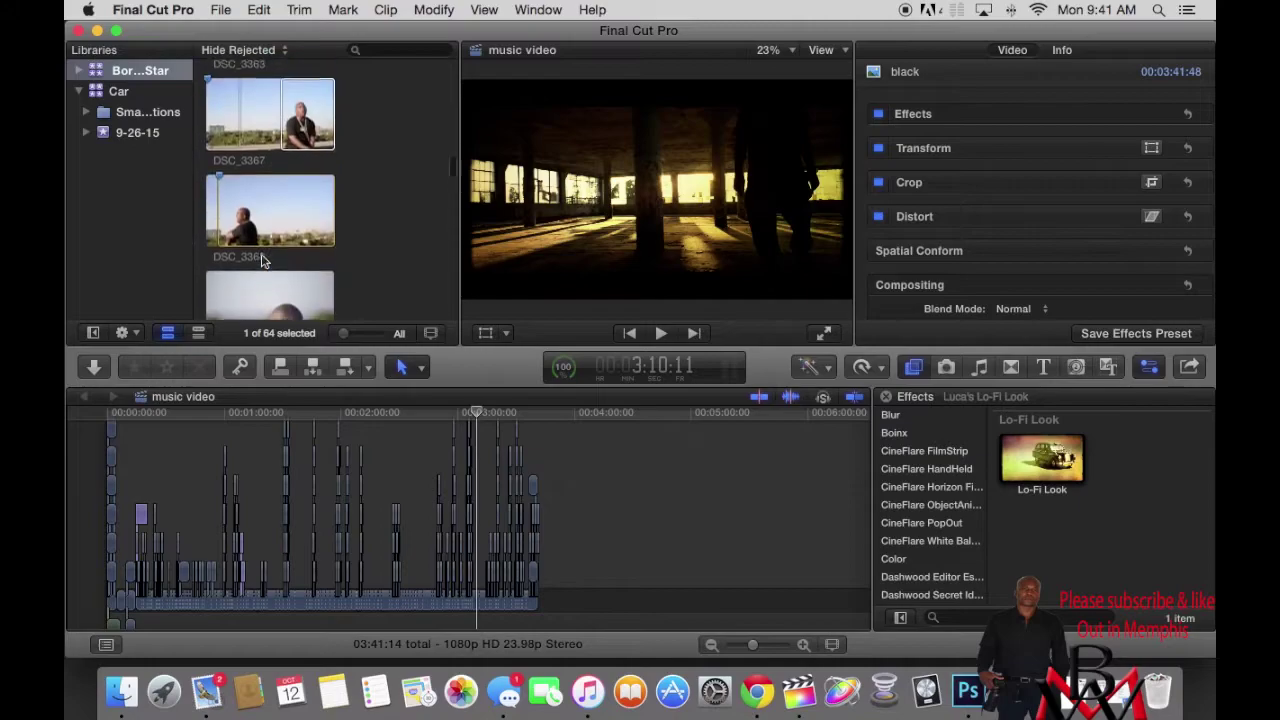
pyautogui.click(266, 88)
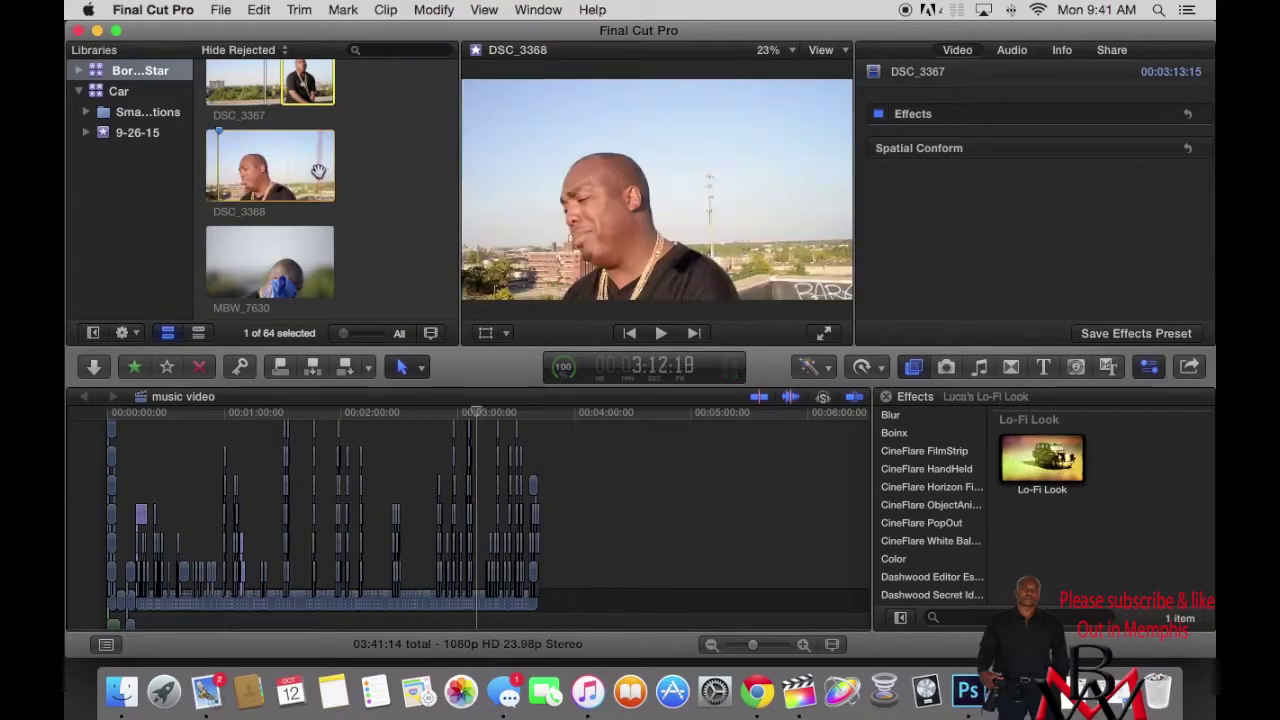
pyautogui.scroll(-5, 318, 171)
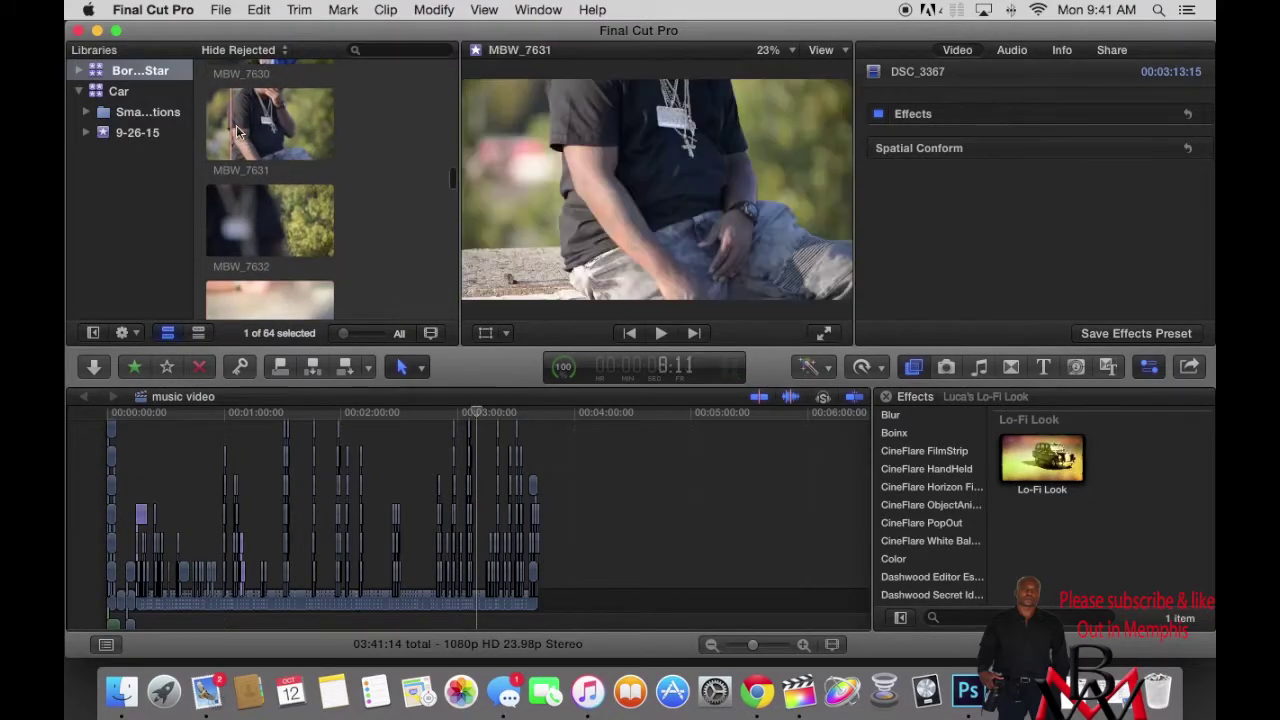
pyautogui.scroll(-3, 270, 180)
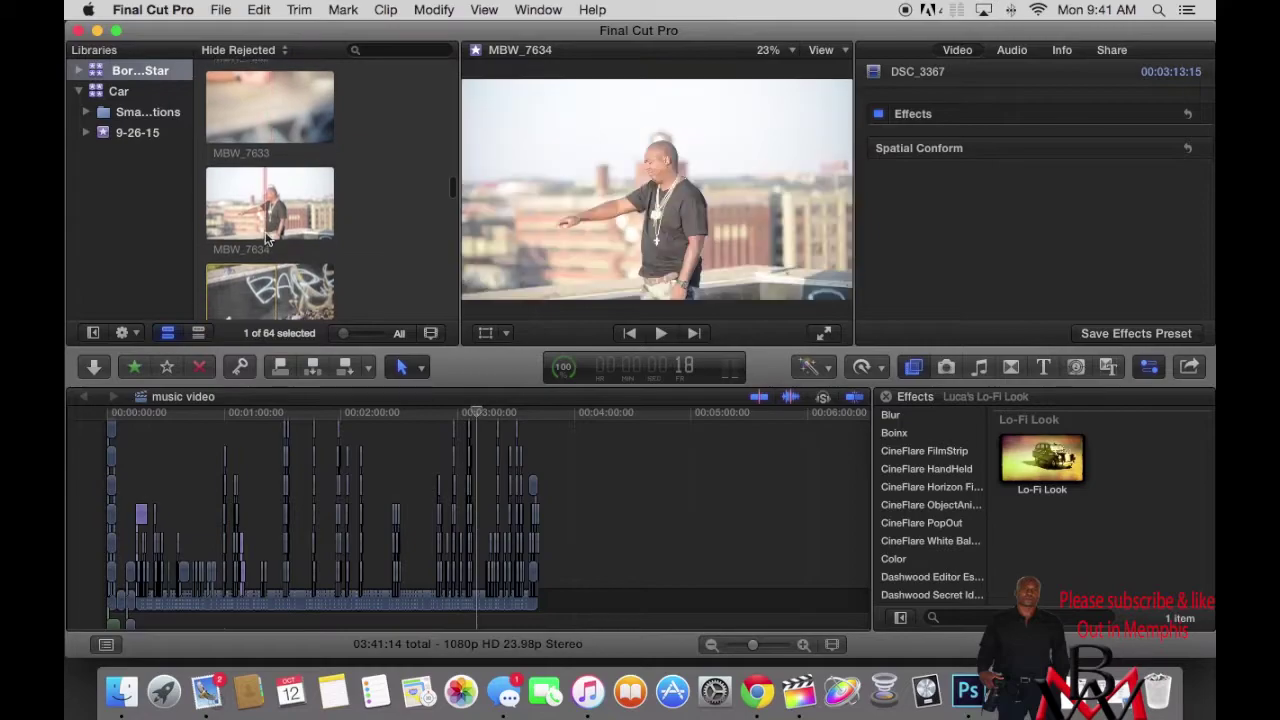
pyautogui.scroll(-3, 282, 210)
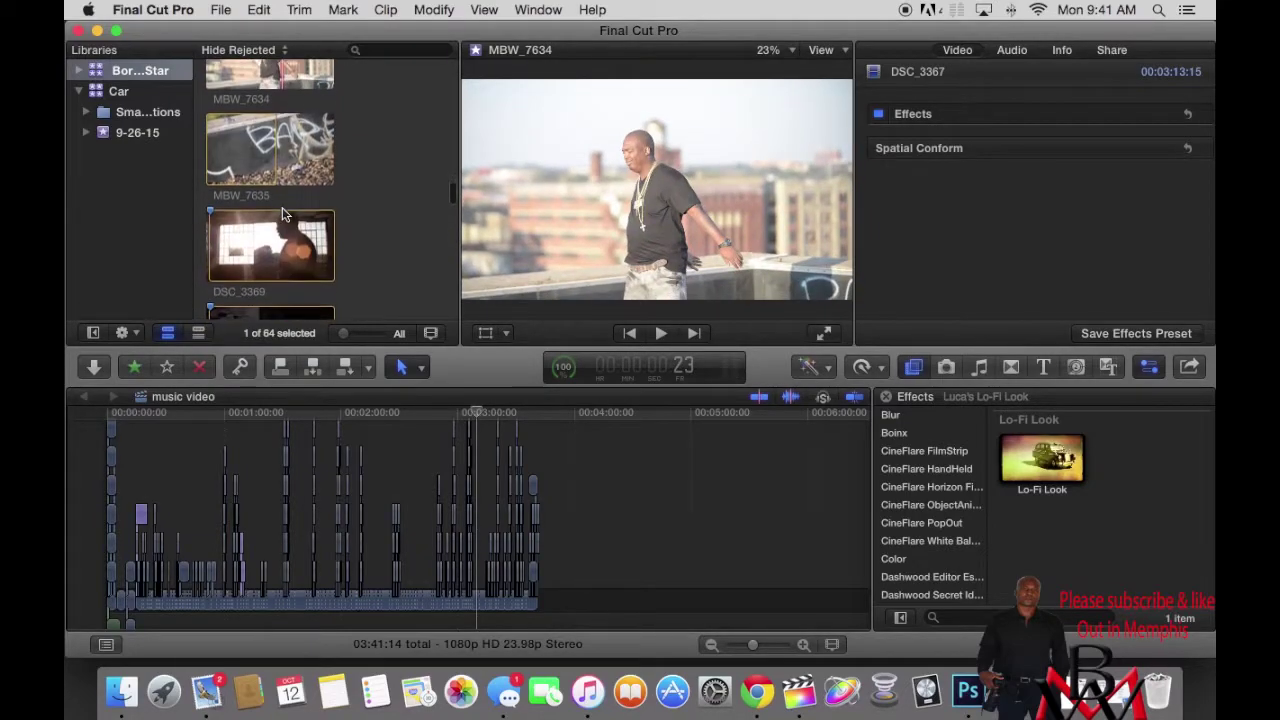
pyautogui.scroll(-3, 282, 213)
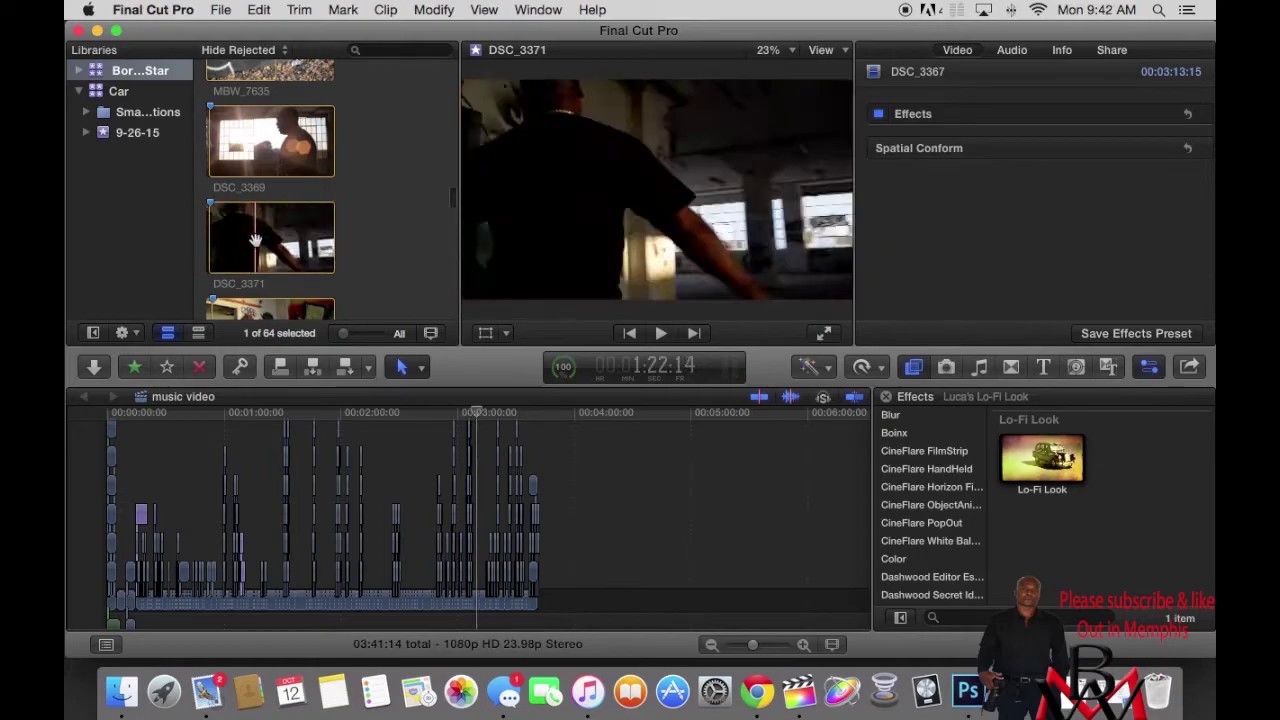
pyautogui.scroll(-3, 248, 232)
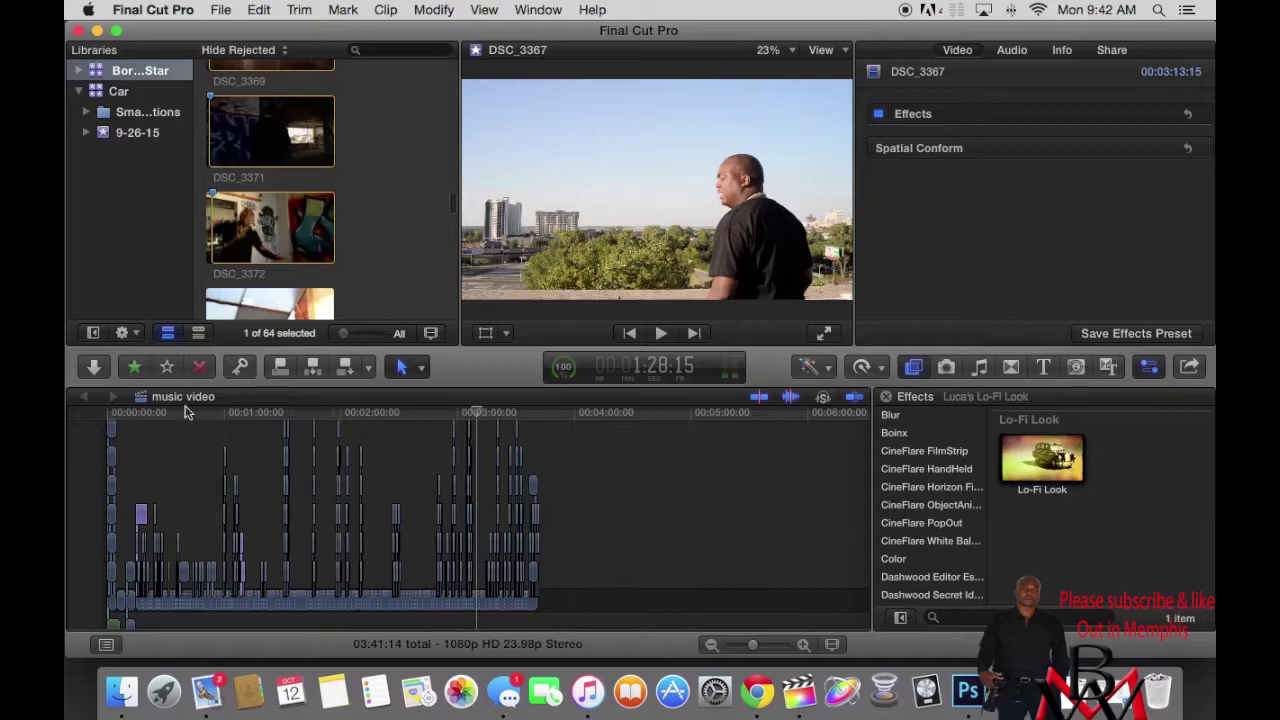
# Step: Return to the logo intro at the start of the music video timeline
pyautogui.click(112, 415)
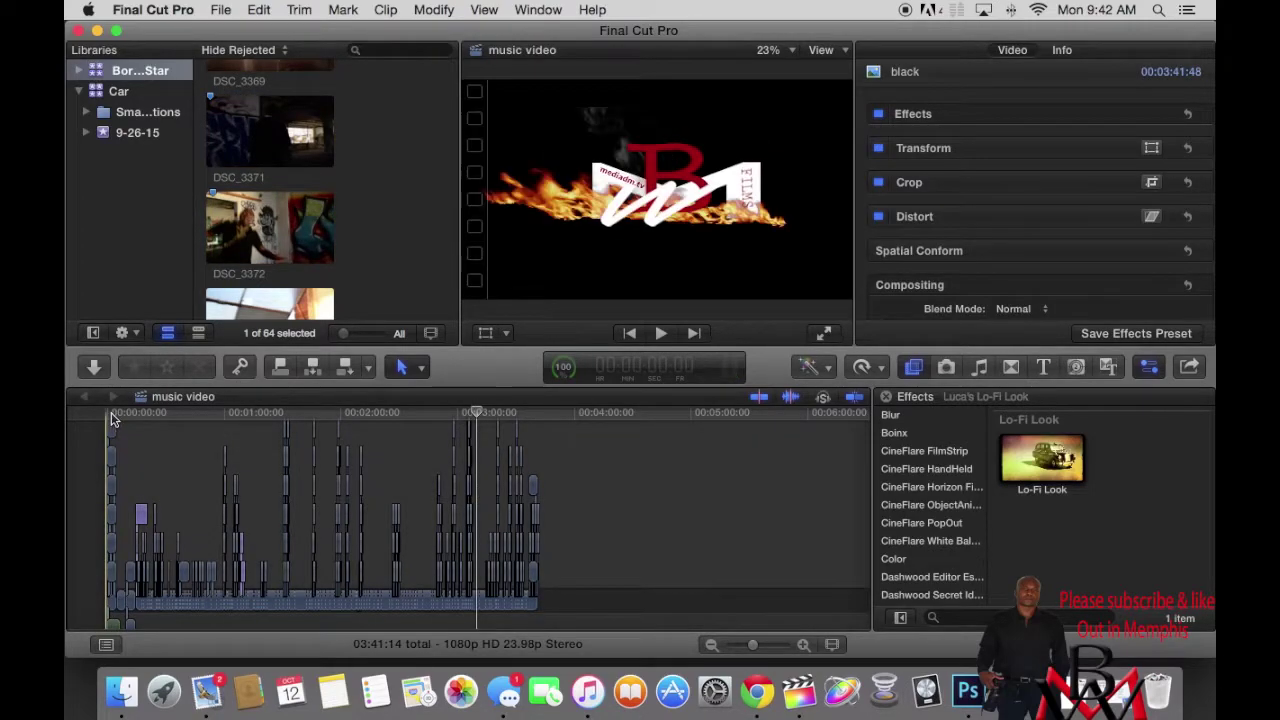